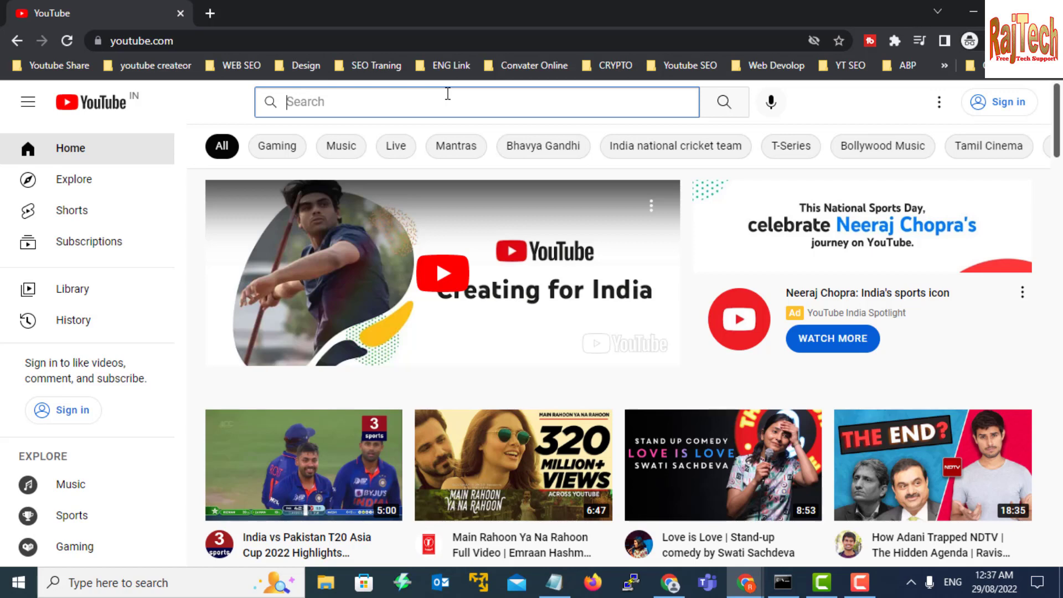
Search YouTube for "Rajtech" and open the RajTech channel from the results
{"action": "type", "text": "Ra"}
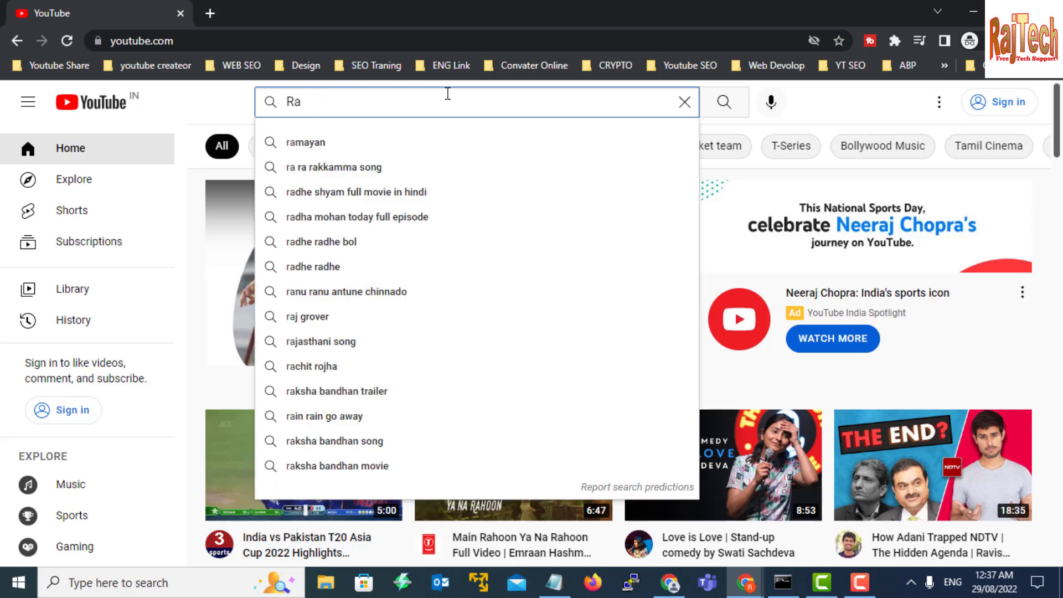
{"action": "type", "text": "jtech"}
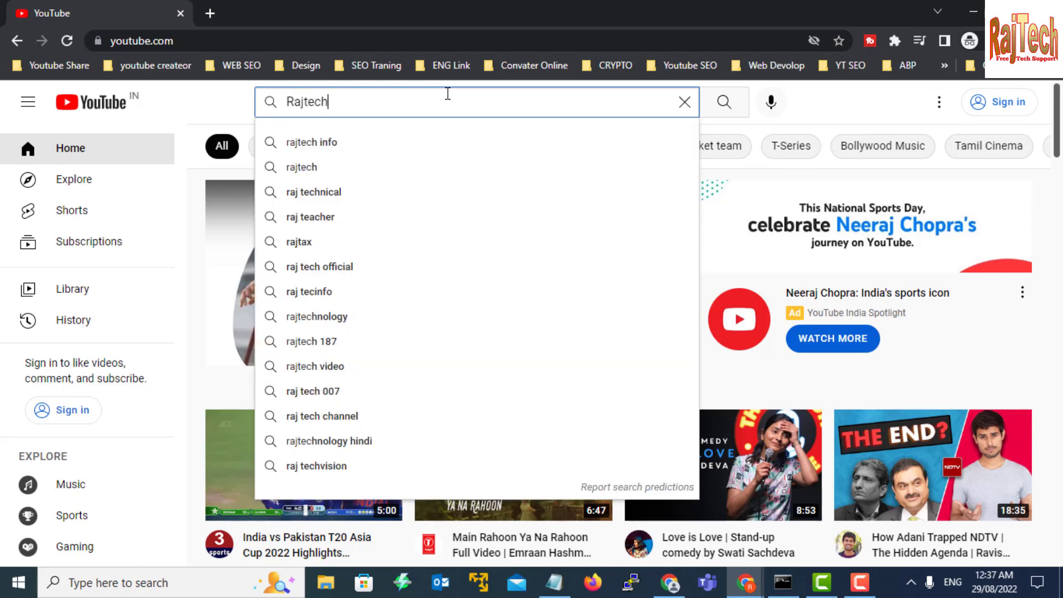
{"action": "key", "text": "Return"}
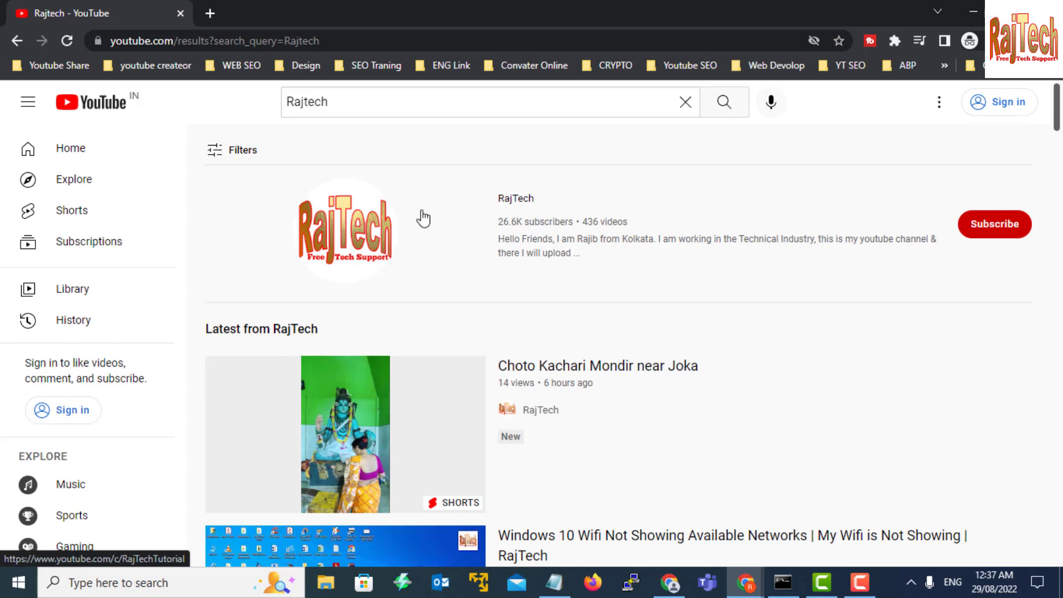
{"action": "left_click", "coordinate": [503, 205]}
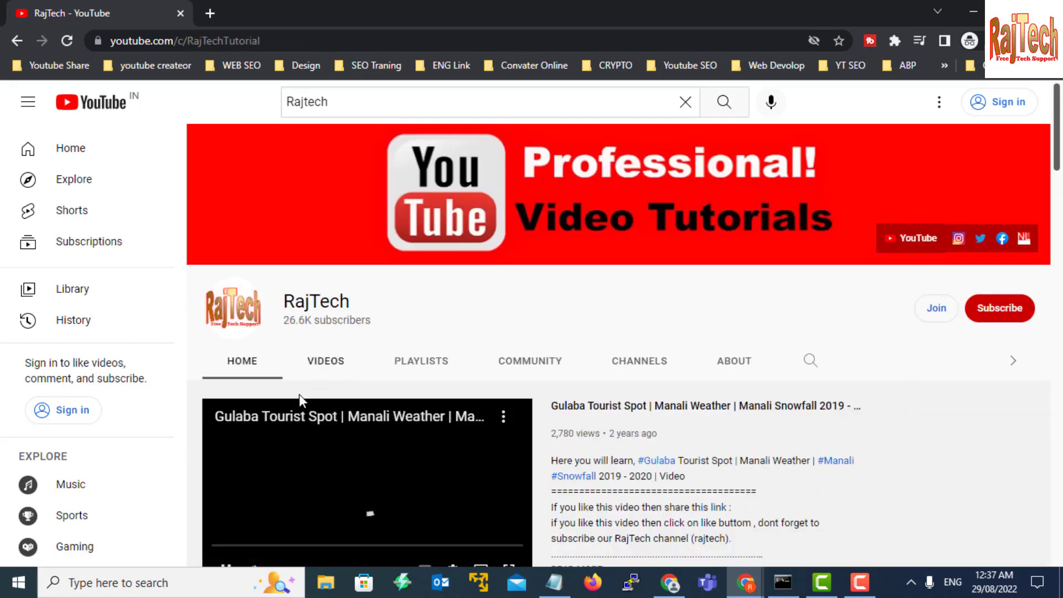
Look through the channel's videos and created playlists, and open a blank browser tab
{"action": "left_click", "coordinate": [317, 370]}
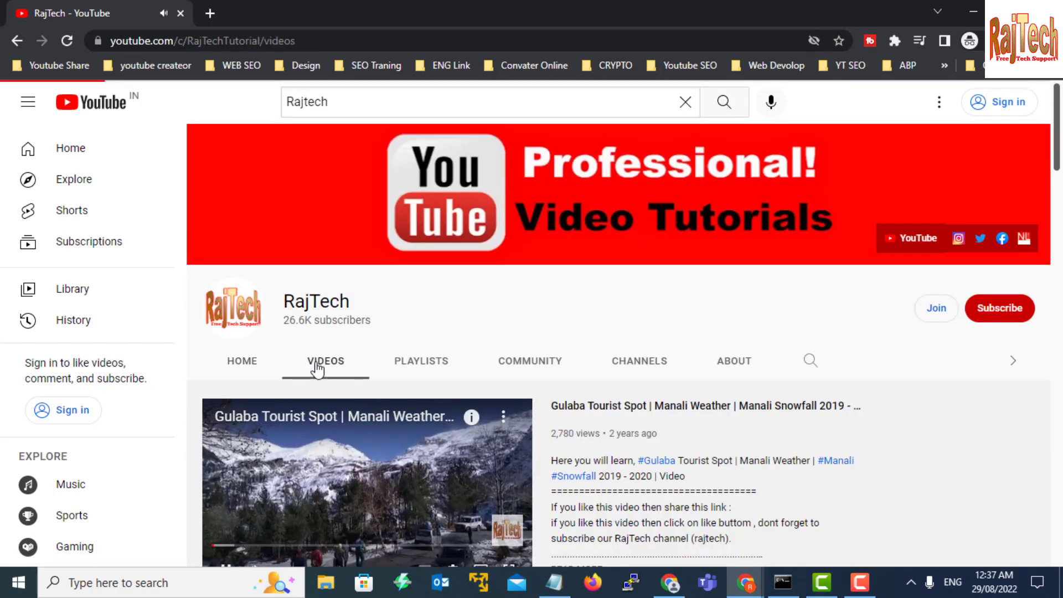
{"action": "left_click", "coordinate": [419, 370]}
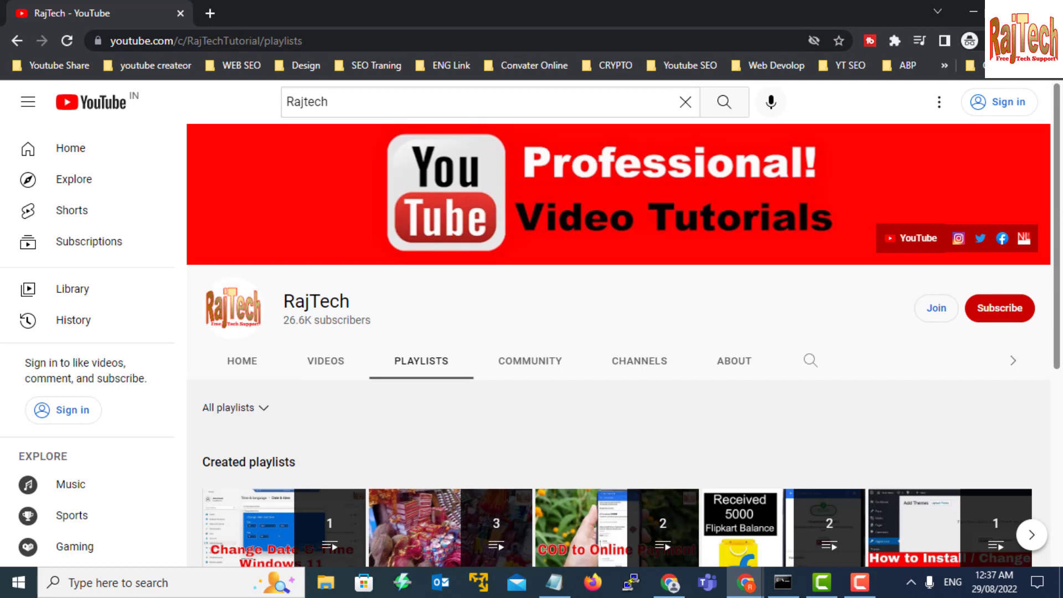
{"action": "left_click_drag", "start_coordinate": [1051, 218], "coordinate": [1049, 274]}
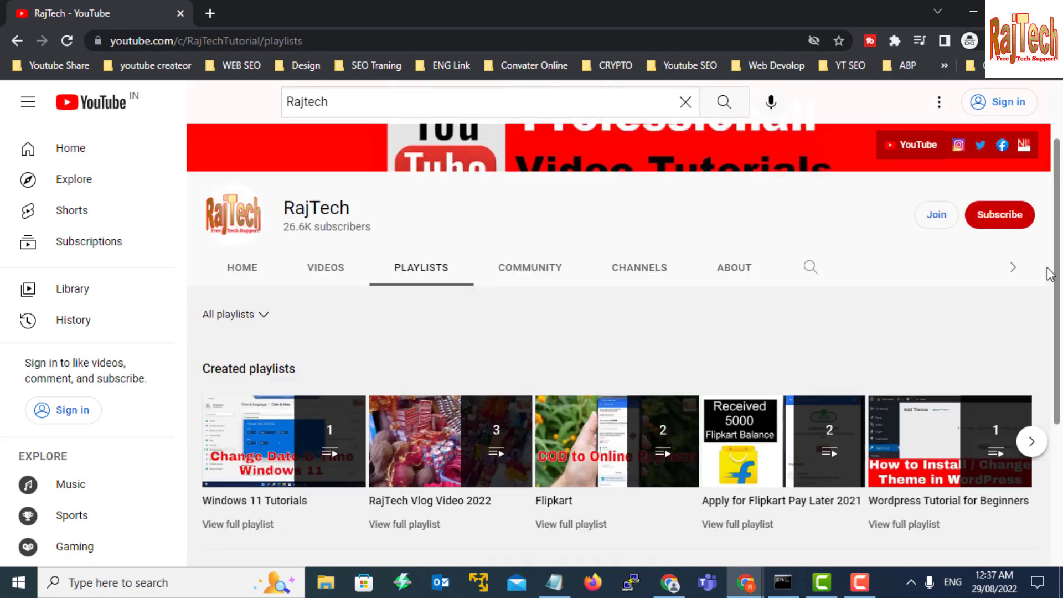
{"action": "left_click", "coordinate": [210, 13]}
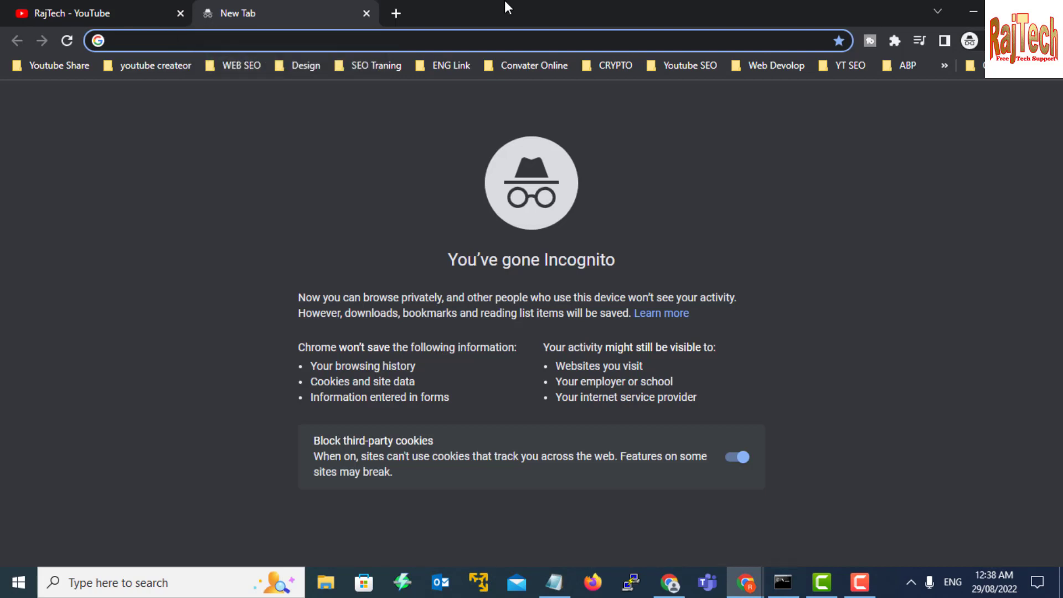
Open the Windows Update settings from the Windows search and check for updates
{"action": "left_click", "coordinate": [153, 590]}
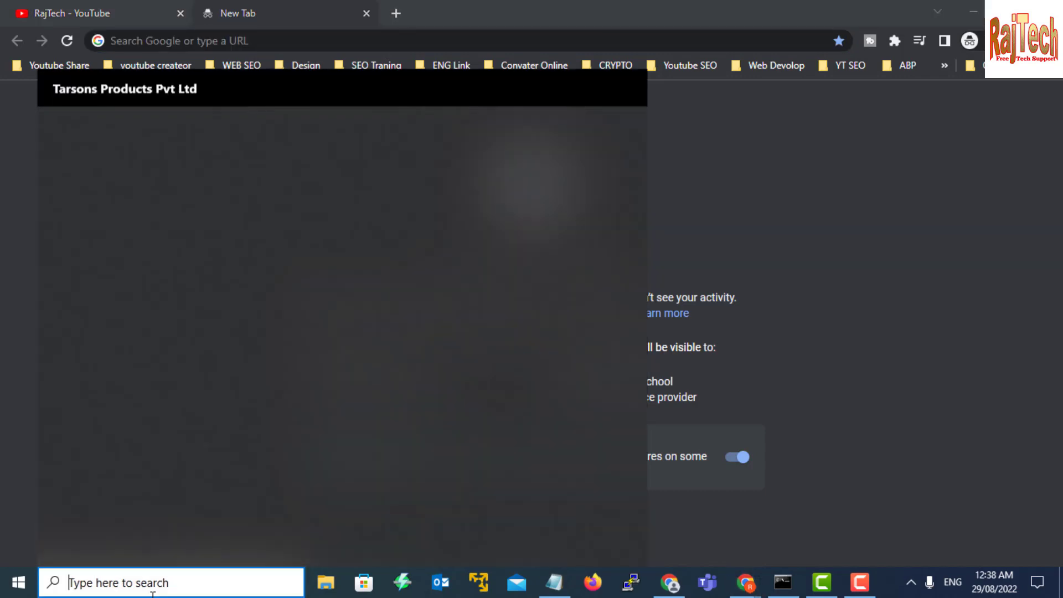
{"action": "type", "text": "w"}
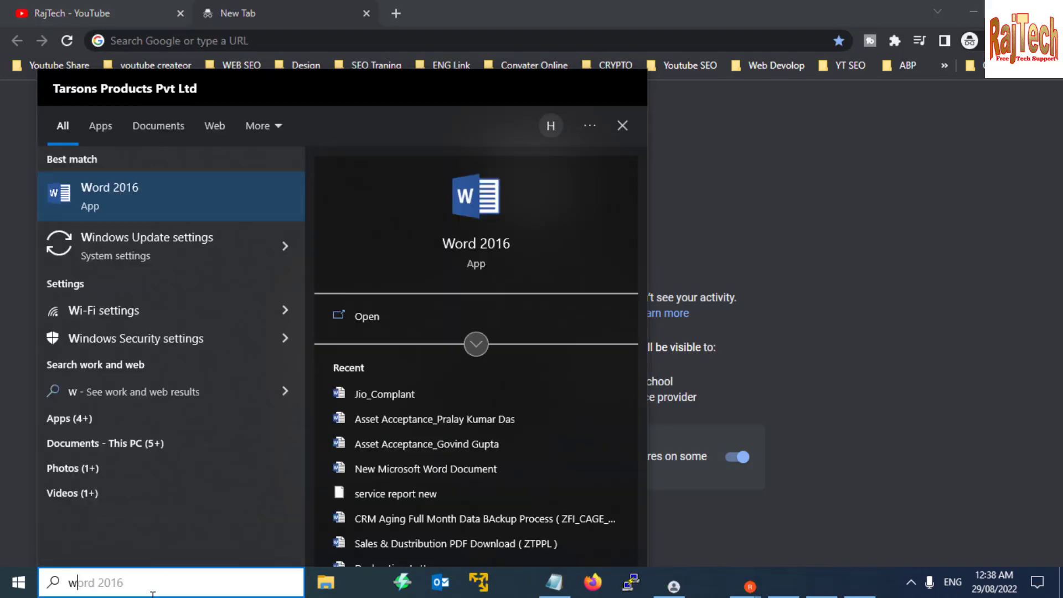
{"action": "key", "text": "BackSpace"}
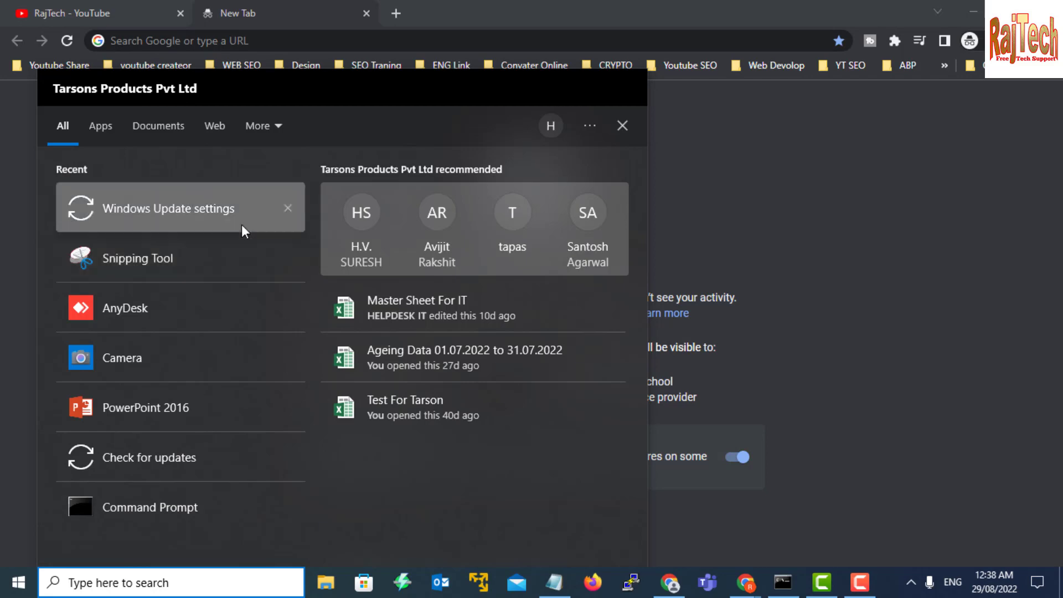
{"action": "left_click", "coordinate": [241, 224]}
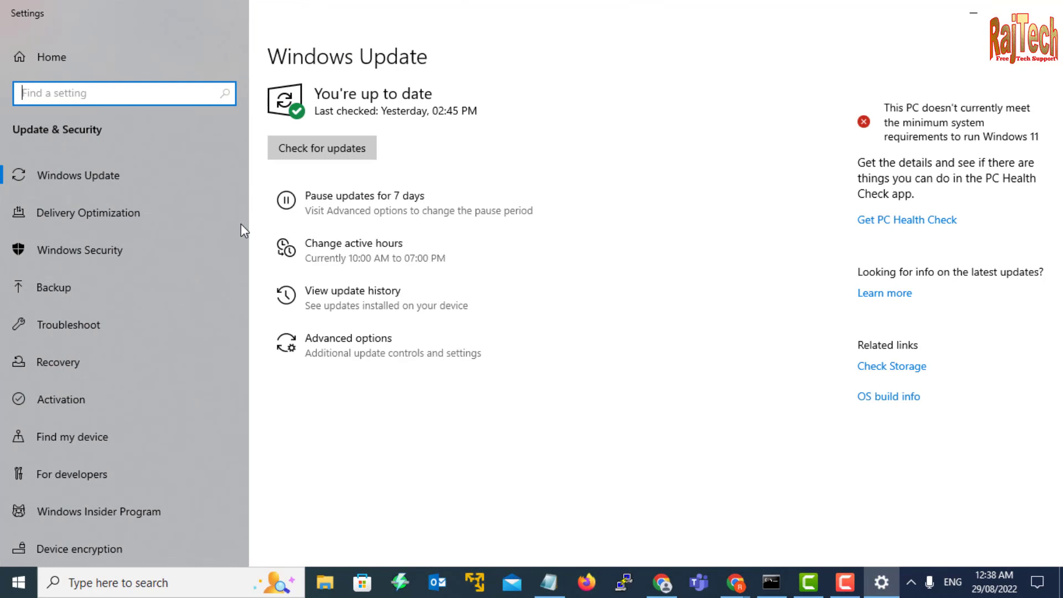
{"action": "left_click", "coordinate": [304, 143]}
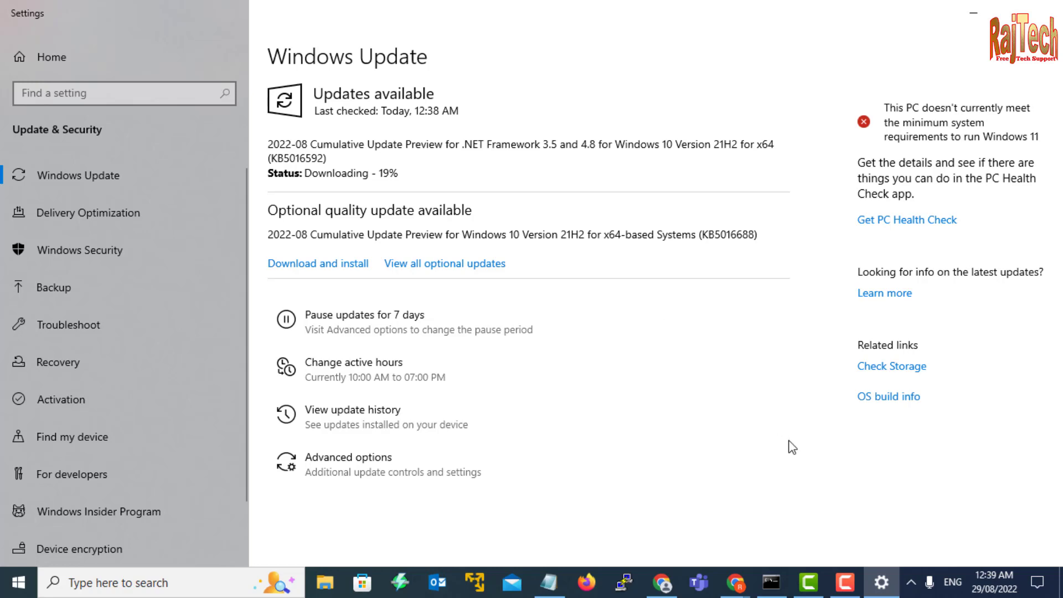
Minimize the Settings and browser windows to reach the desktop
{"action": "left_click", "coordinate": [884, 590]}
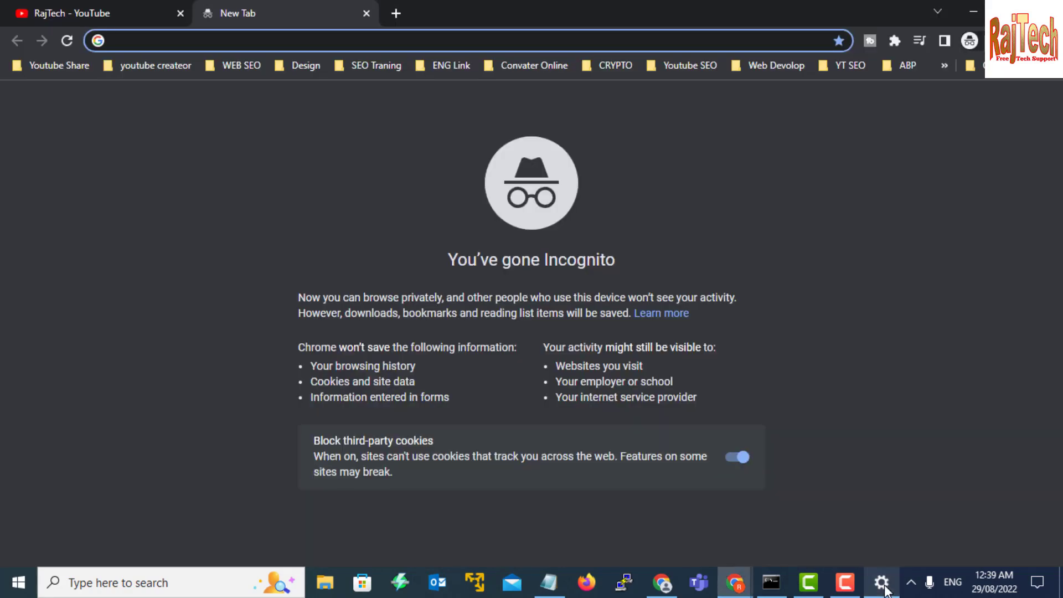
{"action": "left_click", "coordinate": [885, 590]}
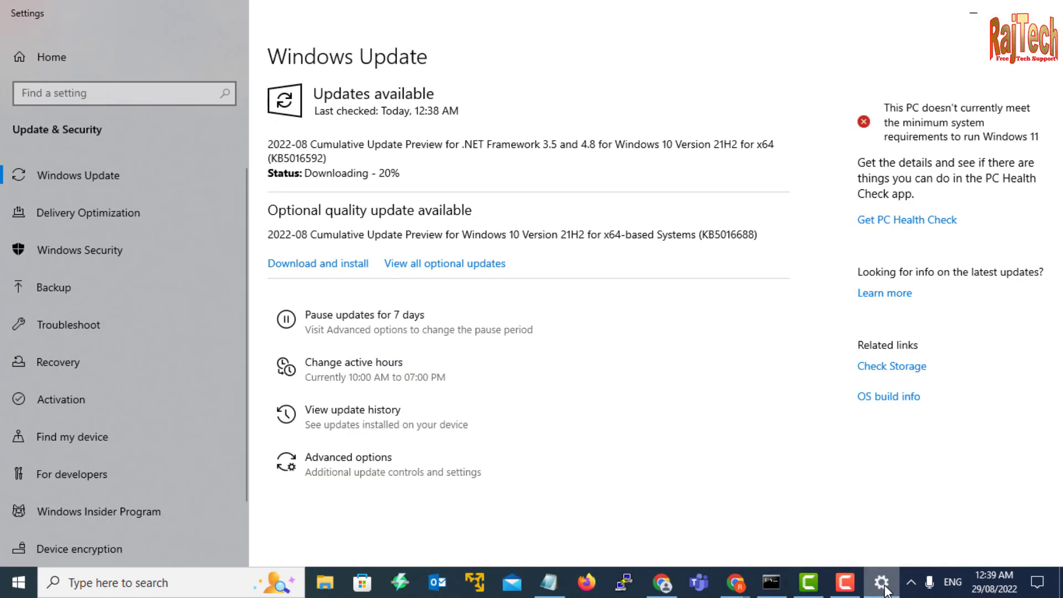
{"action": "left_click", "coordinate": [975, 12]}
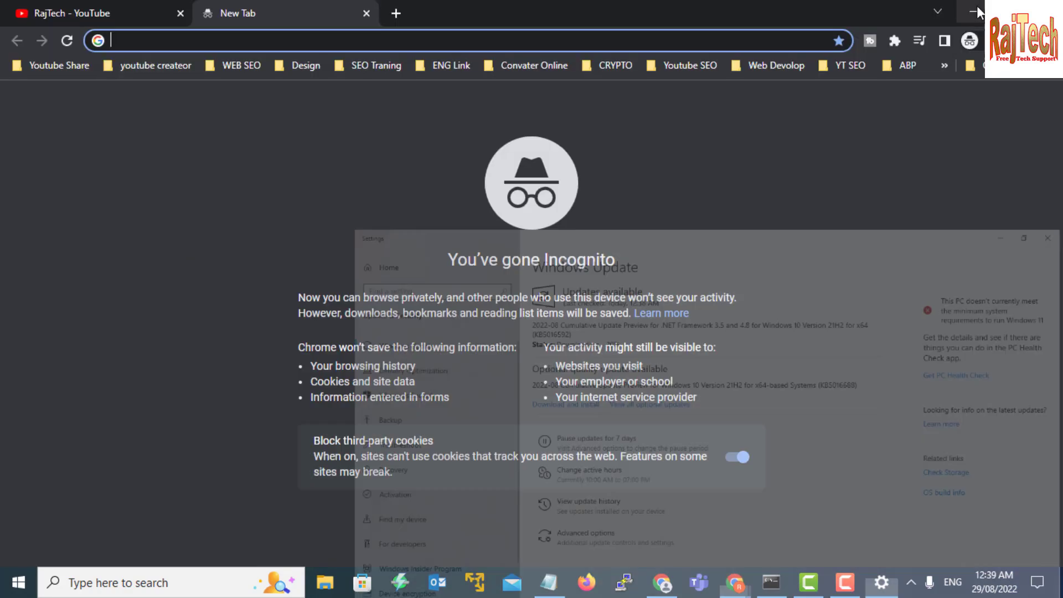
{"action": "left_click", "coordinate": [979, 12]}
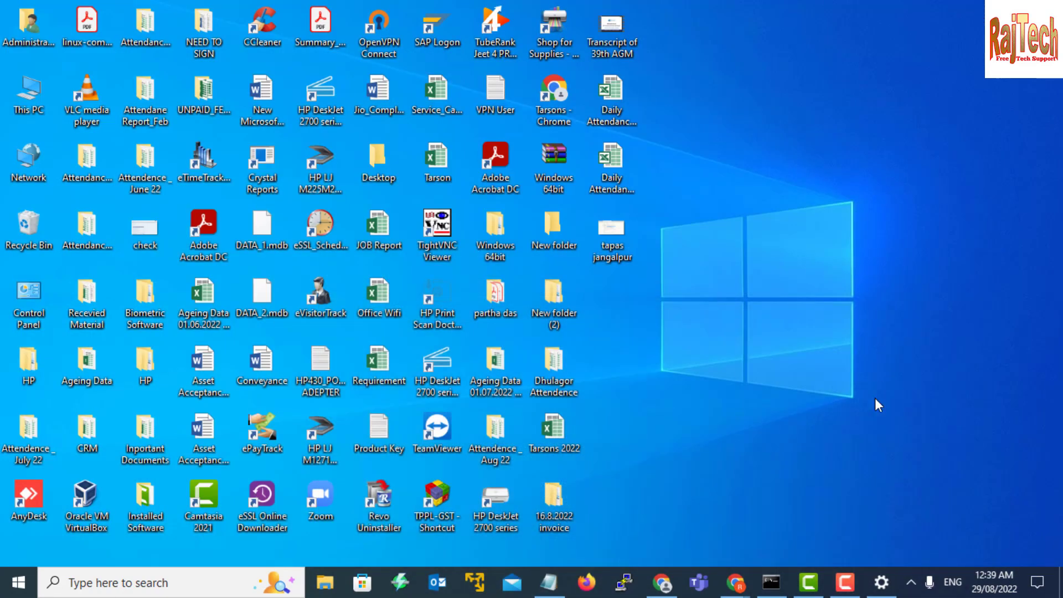
{"action": "key", "text": "super+r"}
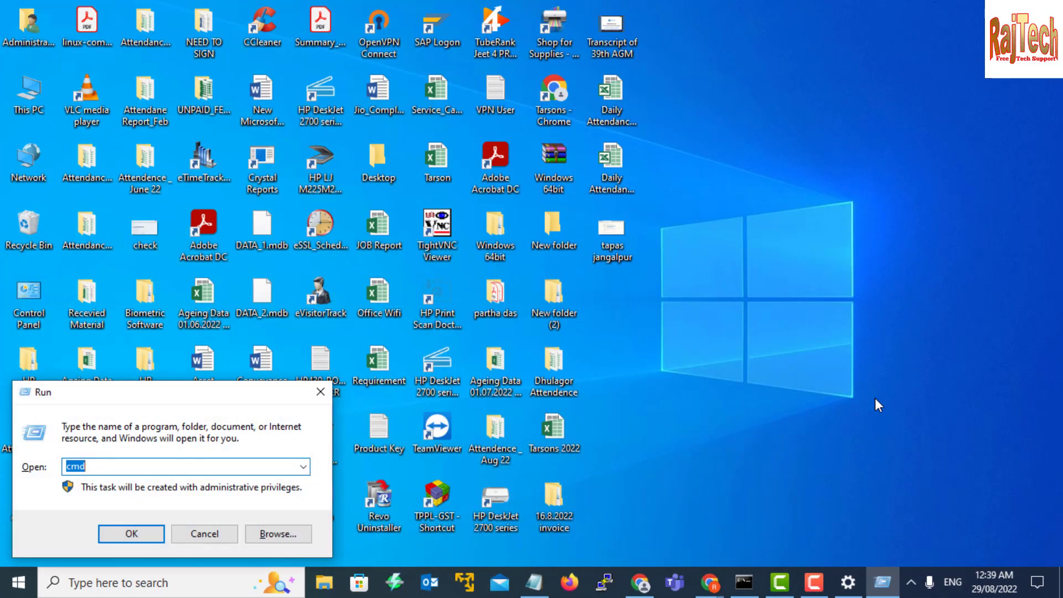
{"action": "key", "text": "Escape"}
{"action": "key", "text": "alt+Tab"}
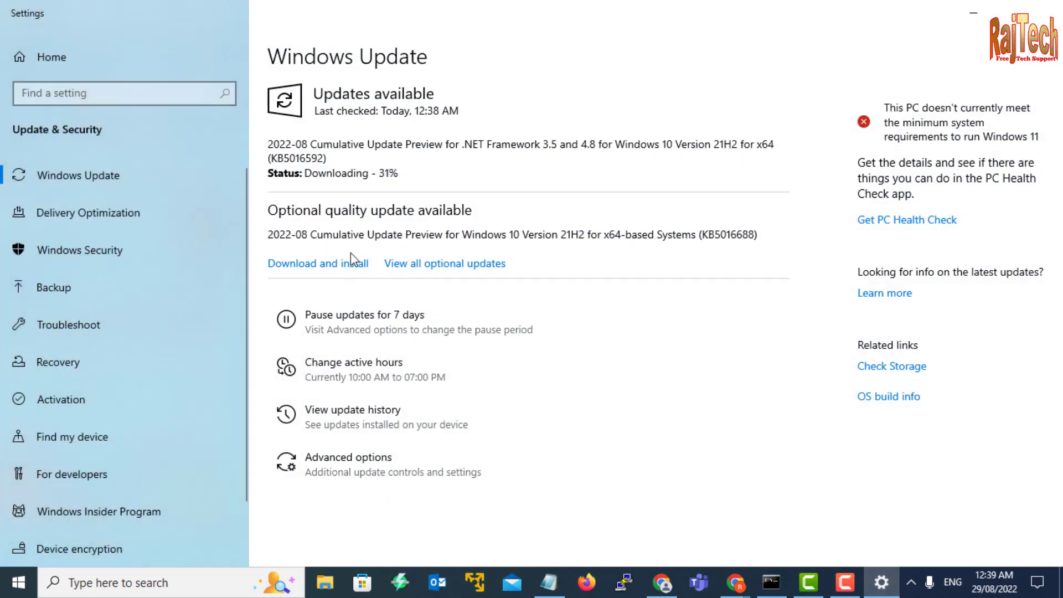
Open the Windows Services console by running services.msc
{"action": "key", "text": "super+r"}
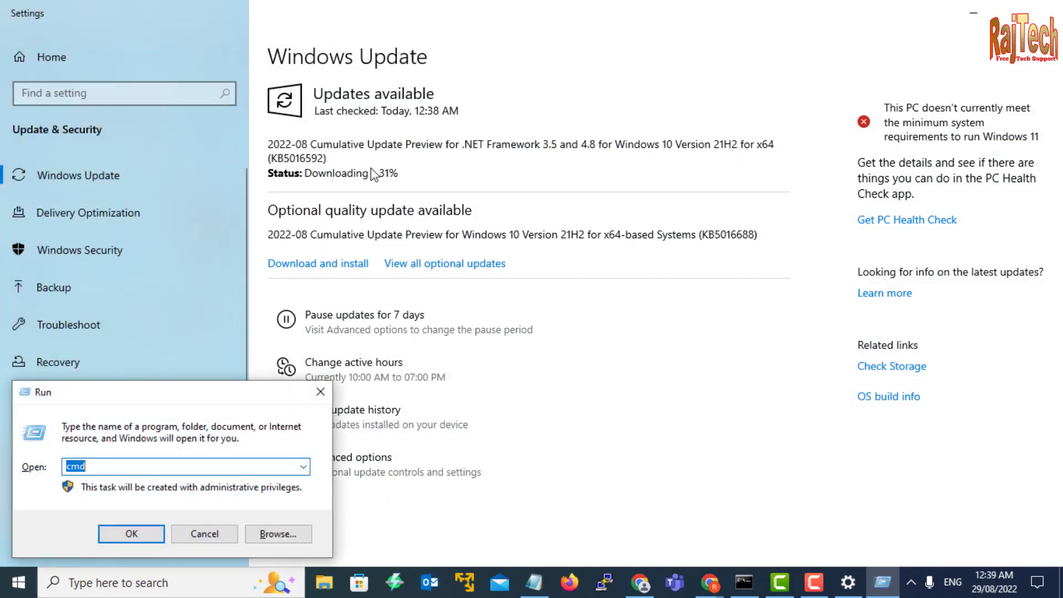
{"action": "type", "text": "ser"}
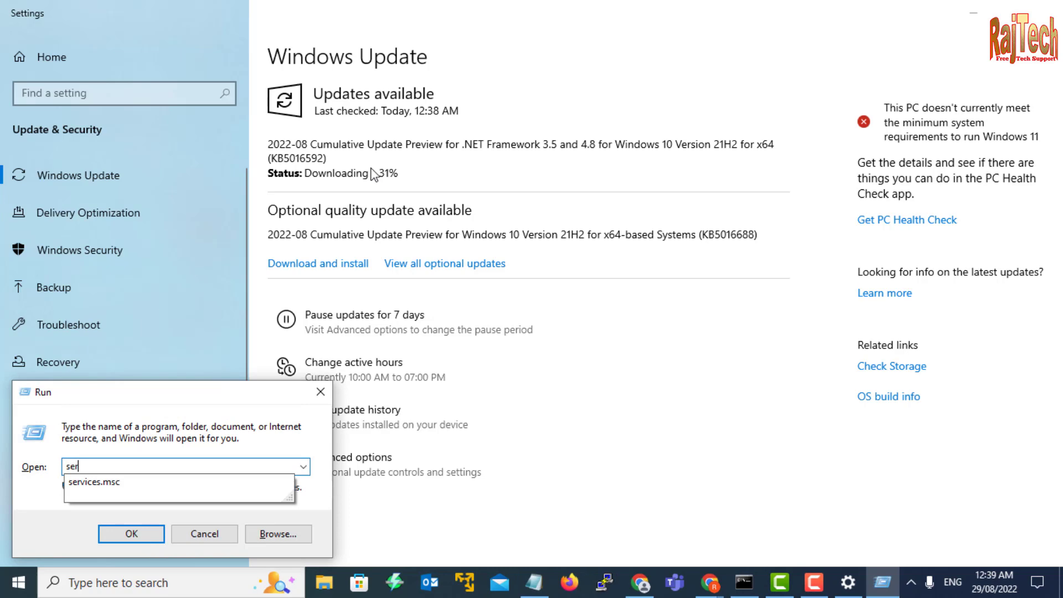
{"action": "key", "text": "Down"}
{"action": "key", "text": "Return"}
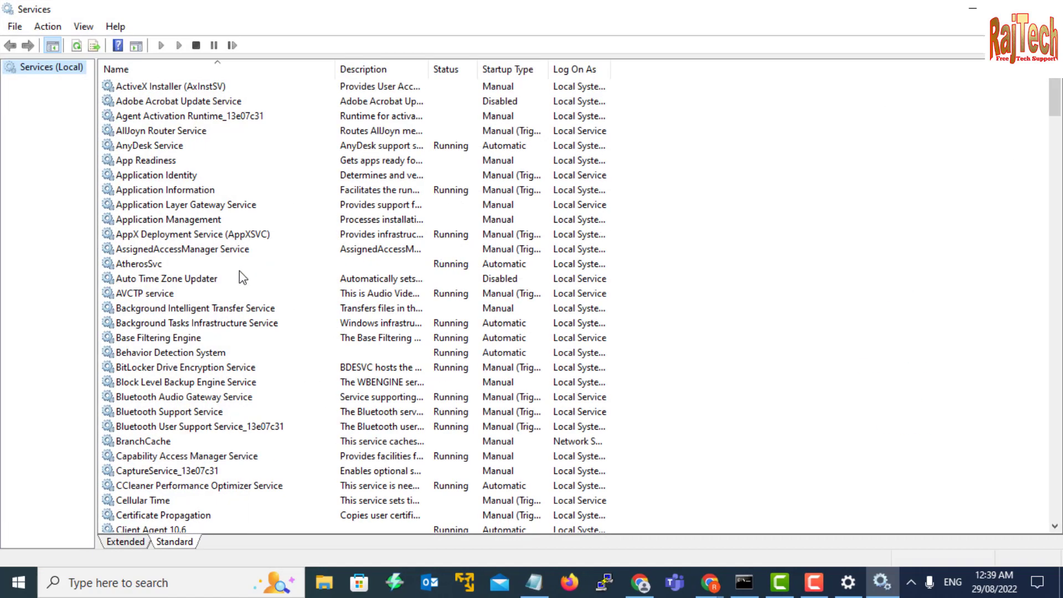
Find the Windows Update service in the services list and restart it
{"action": "left_click", "coordinate": [239, 270]}
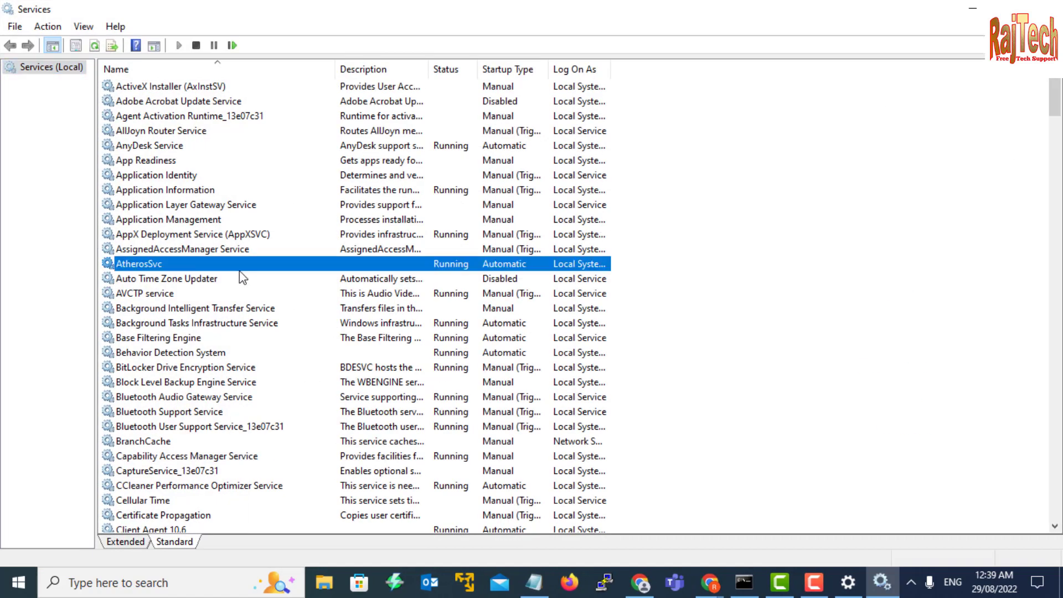
{"action": "key", "text": "w"}
{"action": "key", "text": "i"}
{"action": "key", "text": "n"}
{"action": "key", "text": "Down"}
{"action": "key", "text": "Down"}
{"action": "key", "text": "Down"}
{"action": "key", "text": "Down"}
{"action": "key", "text": "Down"}
{"action": "key", "text": "Down"}
{"action": "key", "text": "Down"}
{"action": "key", "text": "Down"}
{"action": "key", "text": "Down"}
{"action": "key", "text": "Down"}
{"action": "key", "text": "Down"}
{"action": "key", "text": "Down"}
{"action": "key", "text": "Down"}
{"action": "key", "text": "Down"}
{"action": "key", "text": "Down"}
{"action": "key", "text": "Down"}
{"action": "key", "text": "Down"}
{"action": "key", "text": "Down"}
{"action": "key", "text": "Down"}
{"action": "key", "text": "Down"}
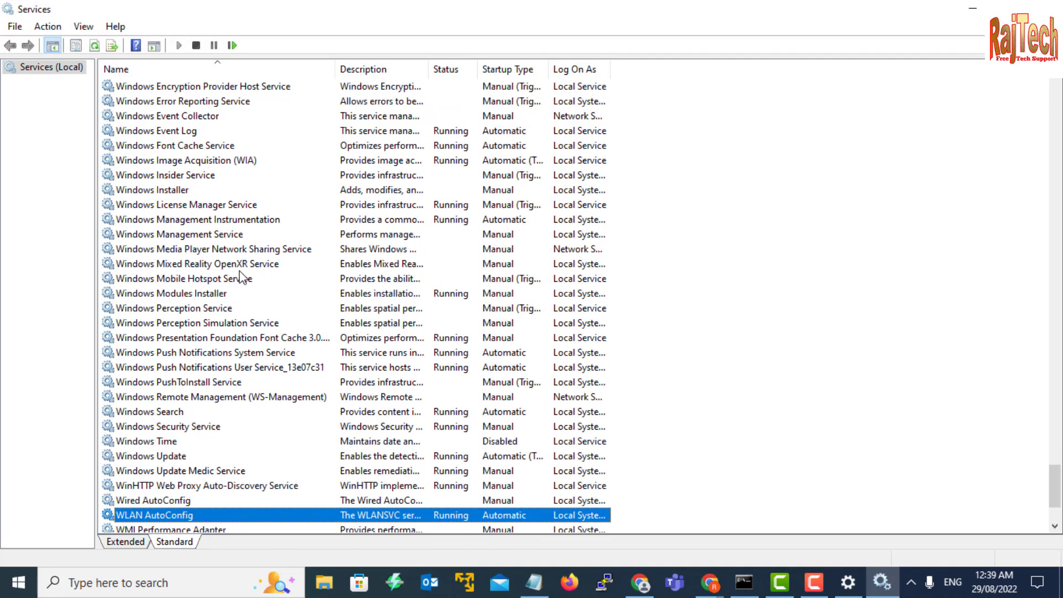
{"action": "key", "text": "Up"}
{"action": "key", "text": "Up"}
{"action": "key", "text": "Up"}
{"action": "key", "text": "Up"}
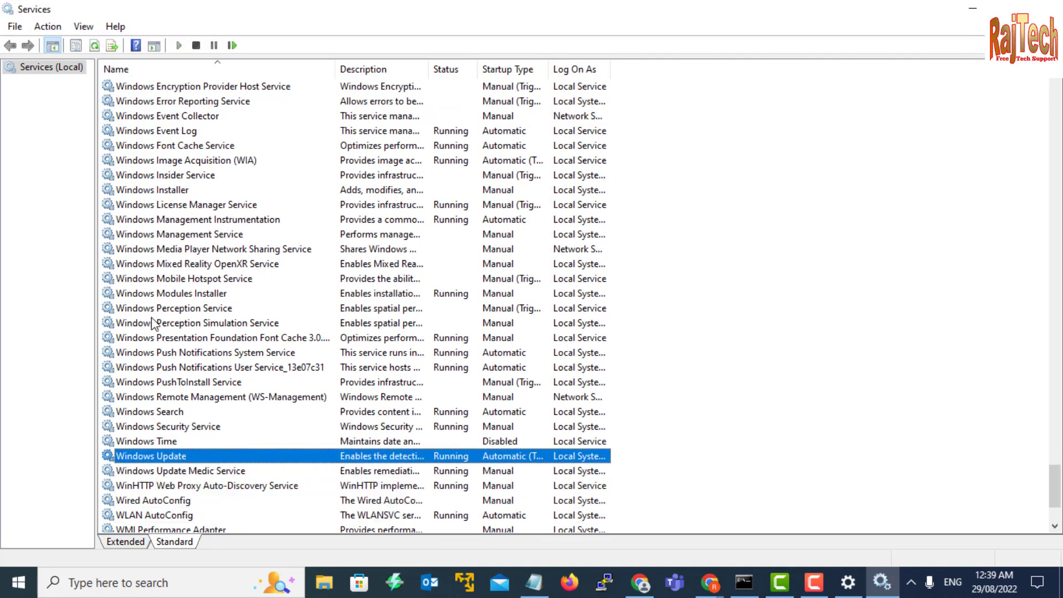
{"action": "right_click", "coordinate": [183, 456]}
{"action": "left_click", "coordinate": [239, 350]}
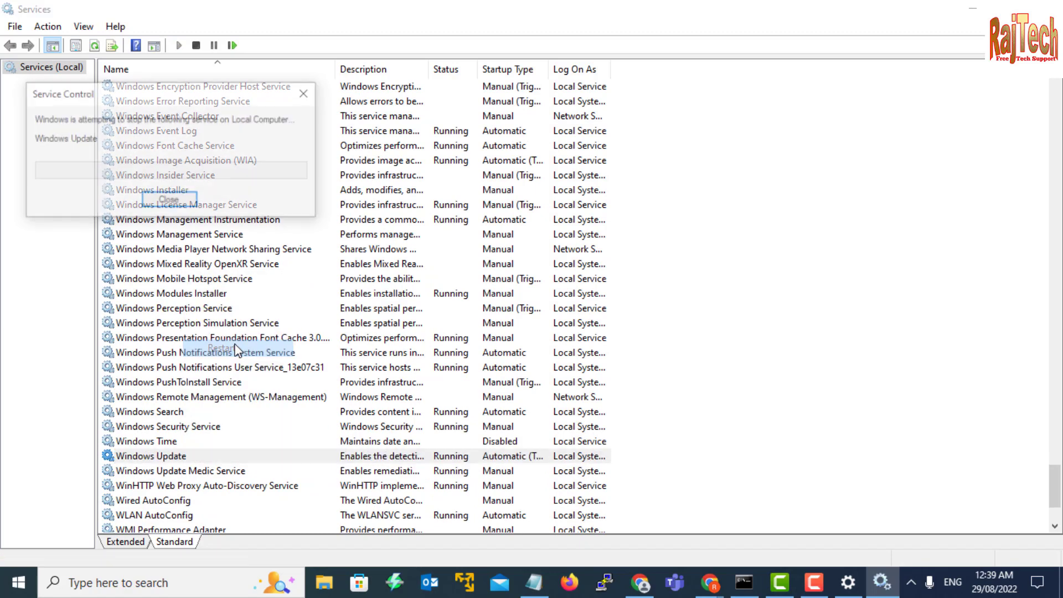
Minimize the Services console and the Windows Update settings window to show the desktop
{"action": "left_click", "coordinate": [976, 11]}
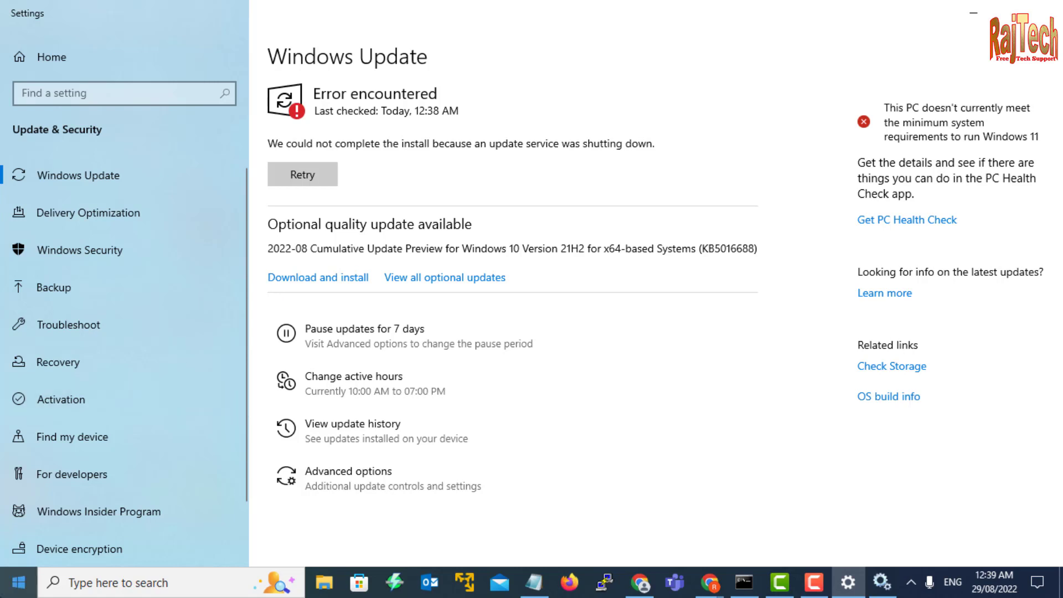
{"action": "right_click", "coordinate": [18, 582]}
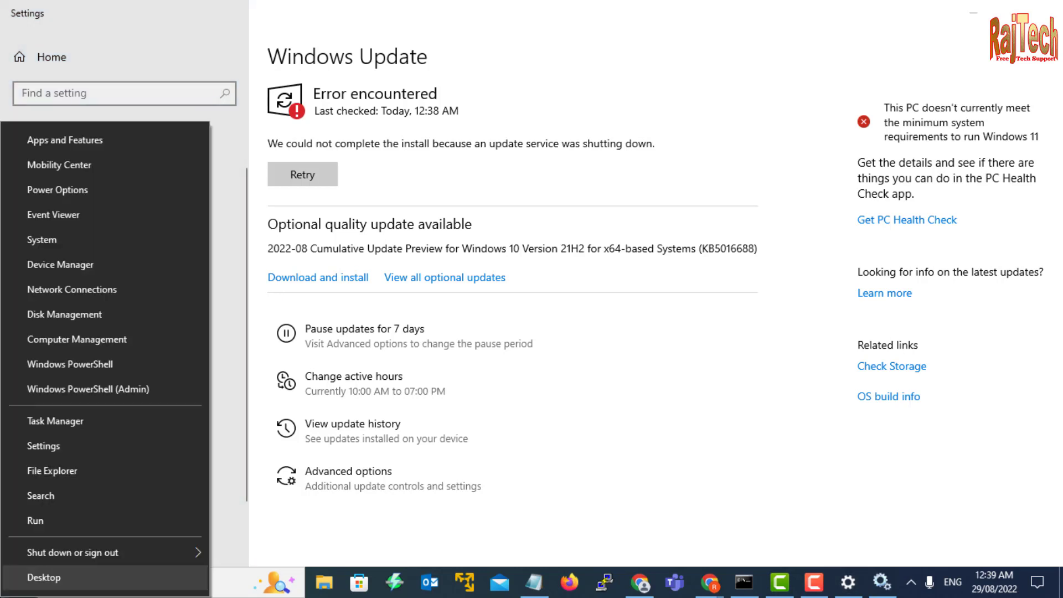
{"action": "left_click", "coordinate": [311, 539]}
{"action": "left_click", "coordinate": [974, 11]}
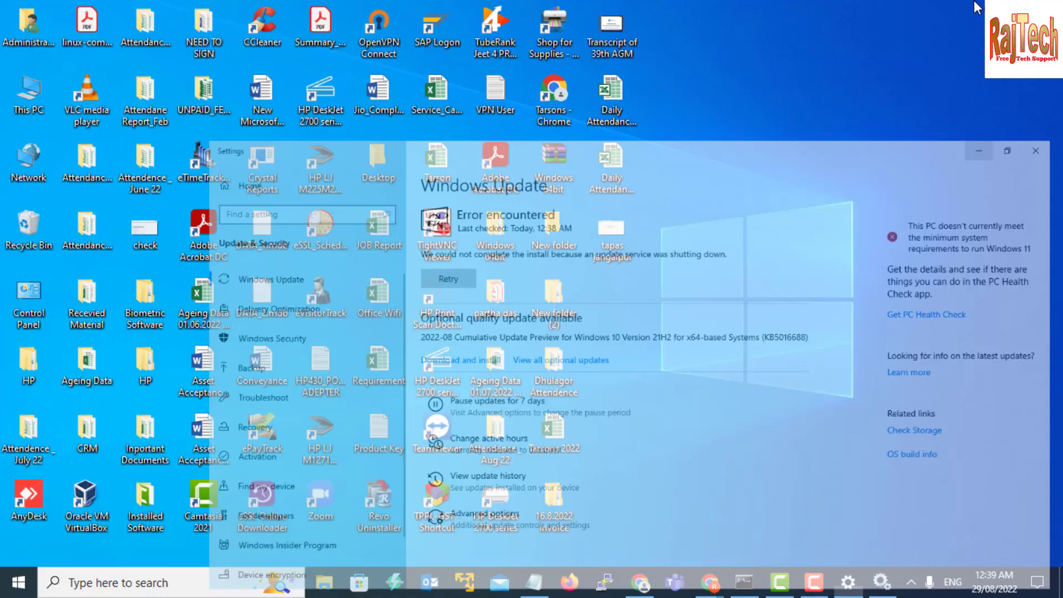
Open the Local Group Policy Editor by running gpedit.msc and maximize its window
{"action": "right_click", "coordinate": [19, 582]}
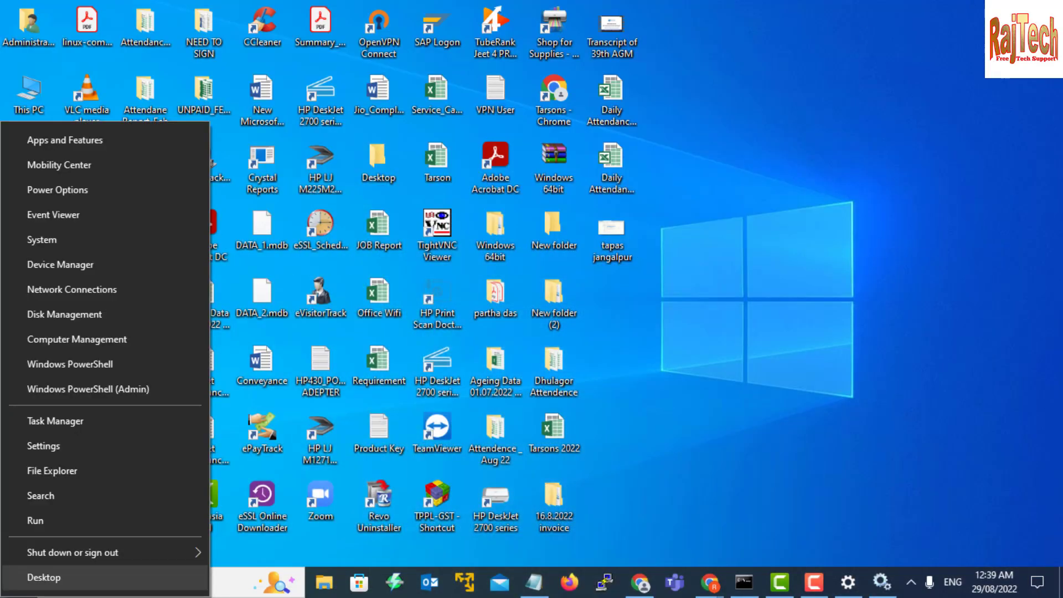
{"action": "left_click", "coordinate": [103, 527]}
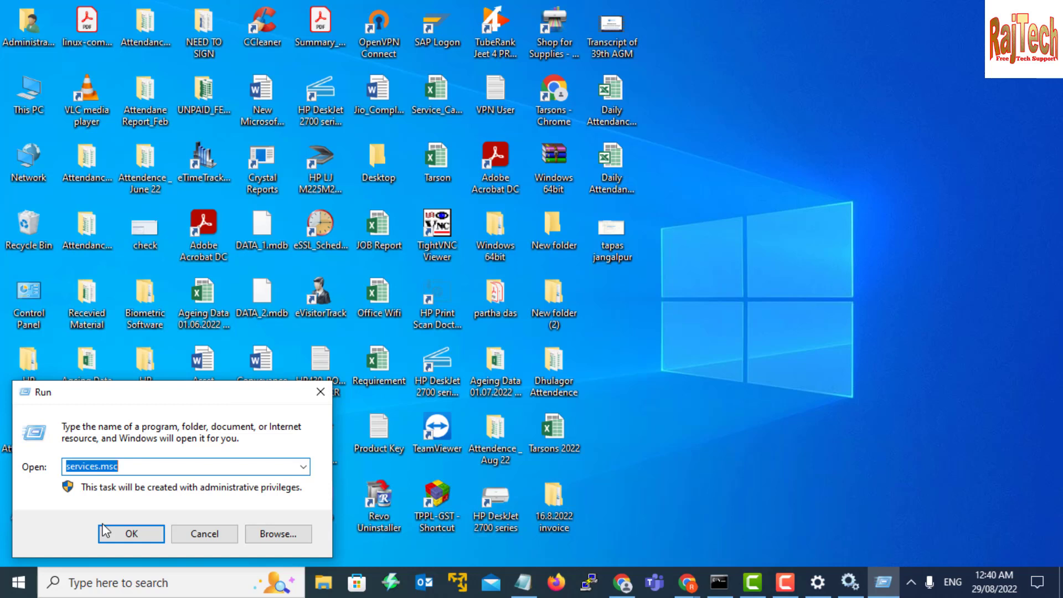
{"action": "type", "text": "gpedit"}
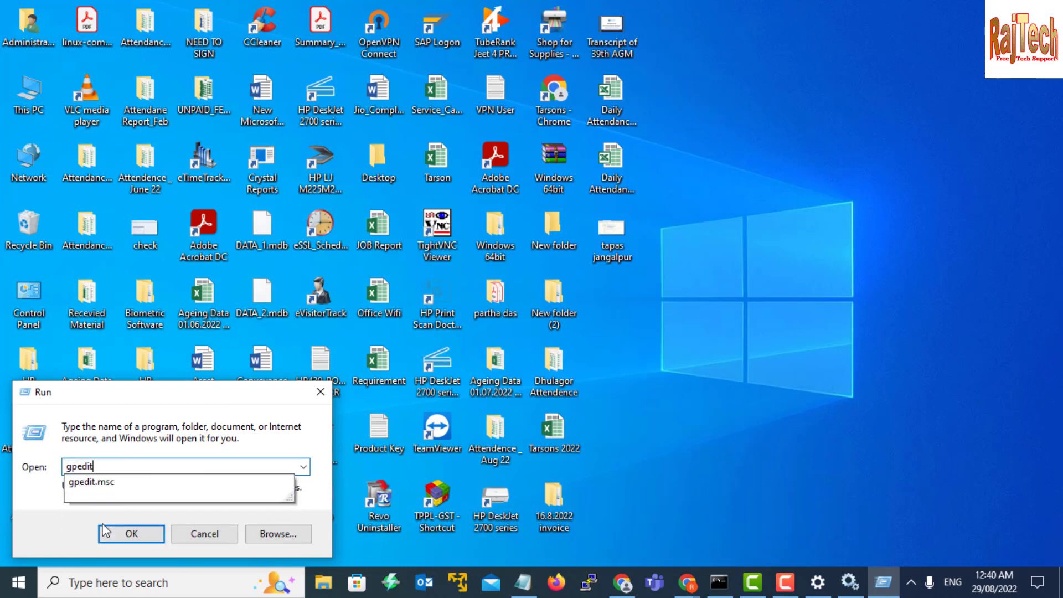
{"action": "type", "text": ".msc"}
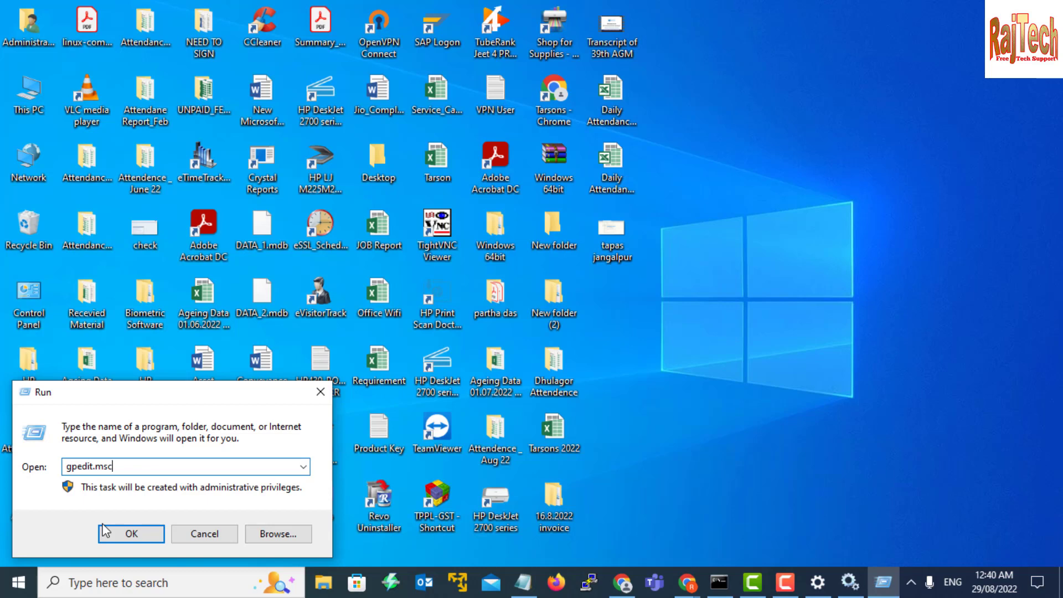
{"action": "left_click", "coordinate": [103, 525]}
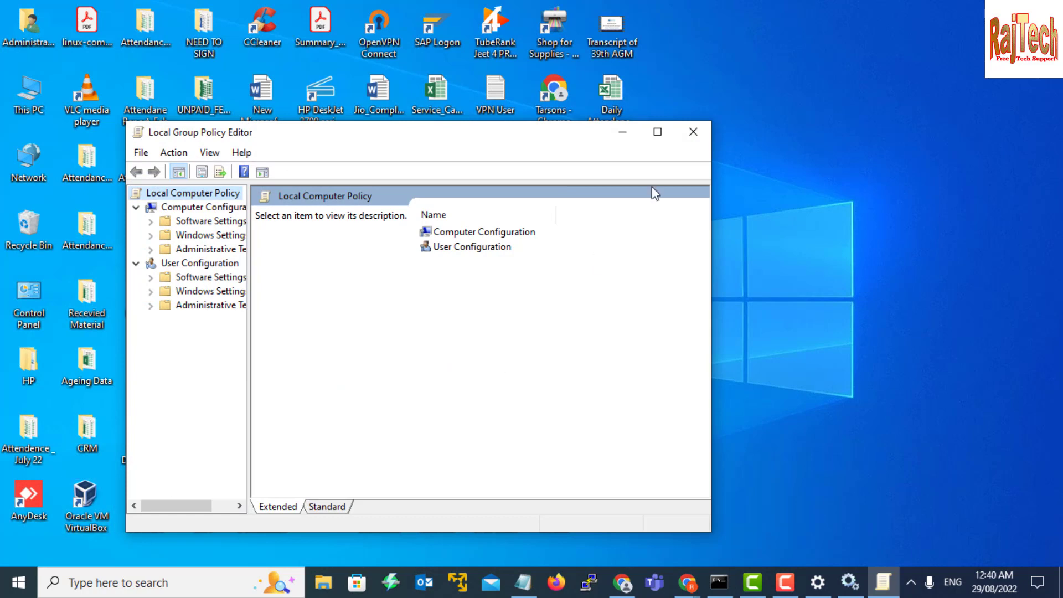
{"action": "left_click", "coordinate": [658, 136]}
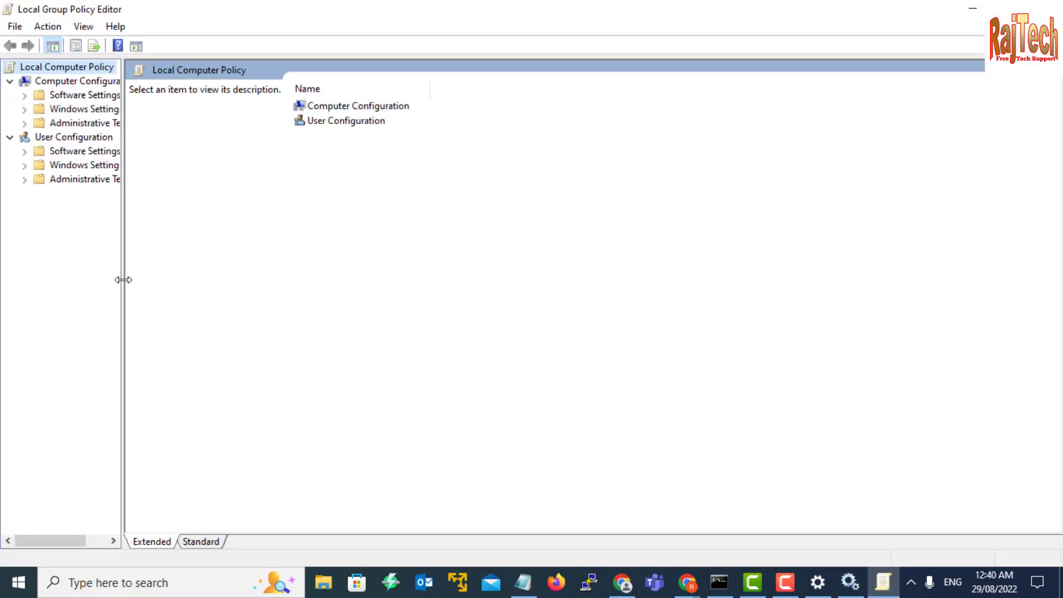
Widen the console tree and open the Windows Update policies under Computer Configuration, Administrative Templates, Windows Components
{"action": "left_click_drag", "start_coordinate": [123, 279], "coordinate": [205, 282]}
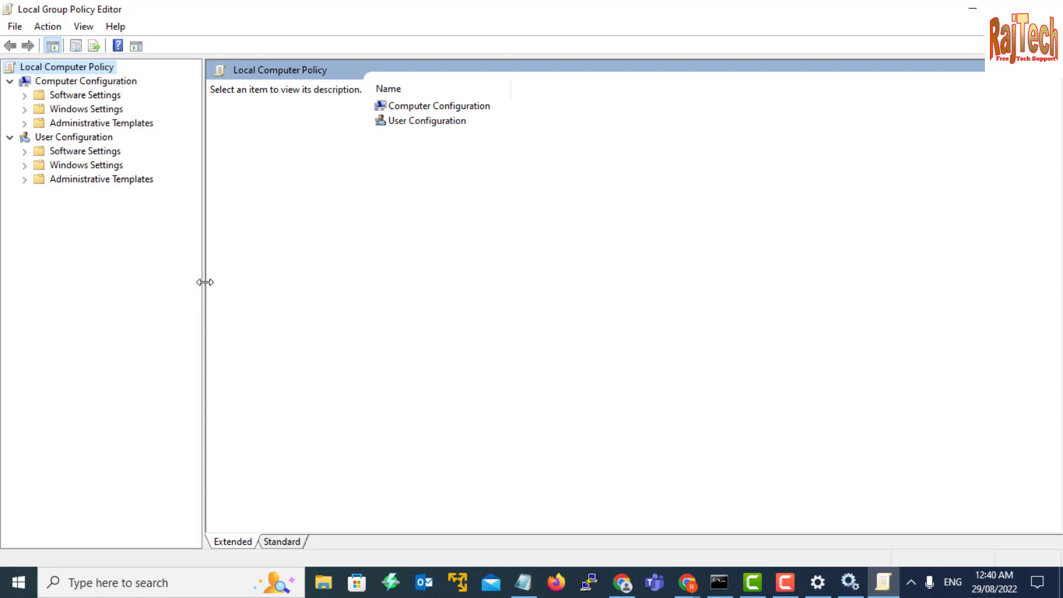
{"action": "left_click", "coordinate": [24, 123]}
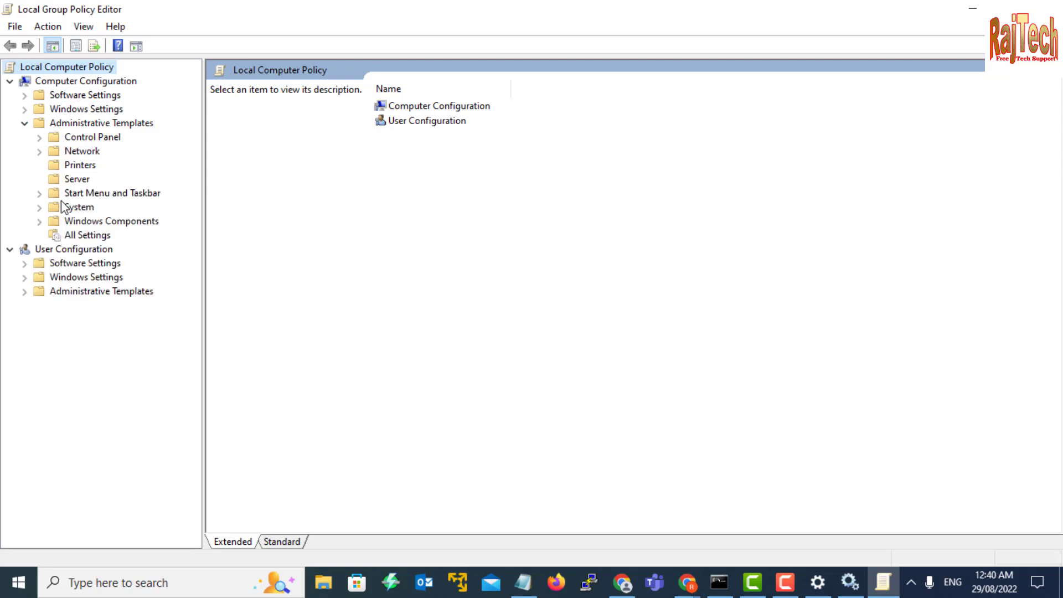
{"action": "left_click", "coordinate": [40, 221]}
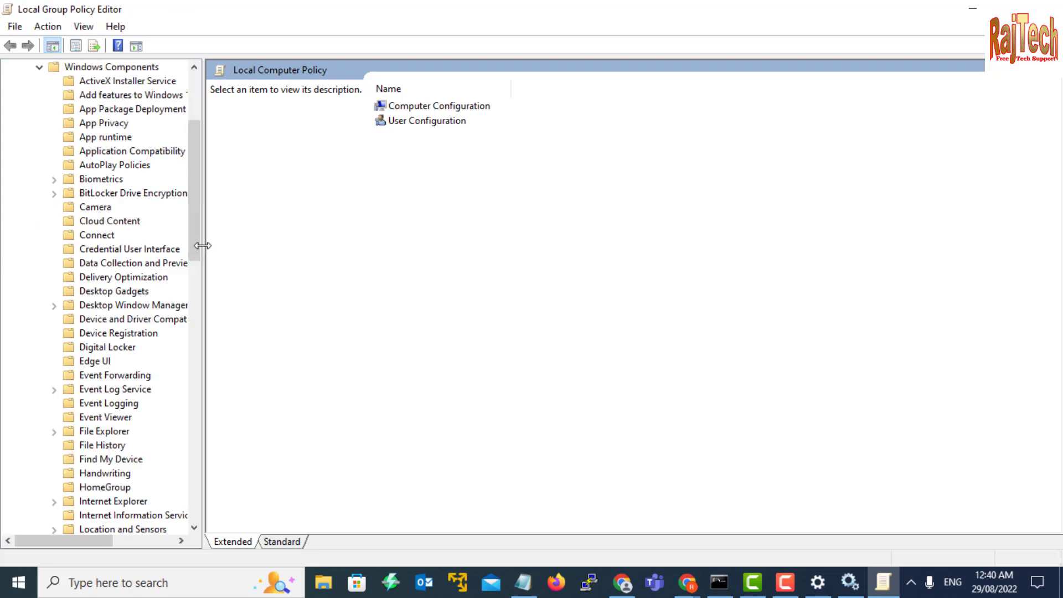
{"action": "left_click_drag", "start_coordinate": [197, 239], "coordinate": [211, 492]}
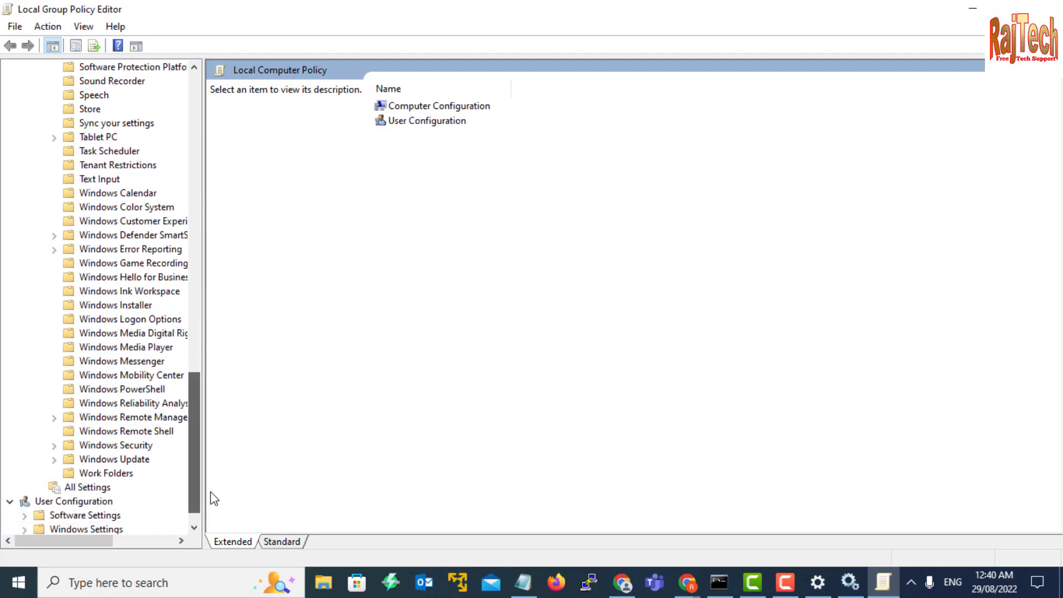
{"action": "left_click", "coordinate": [128, 462]}
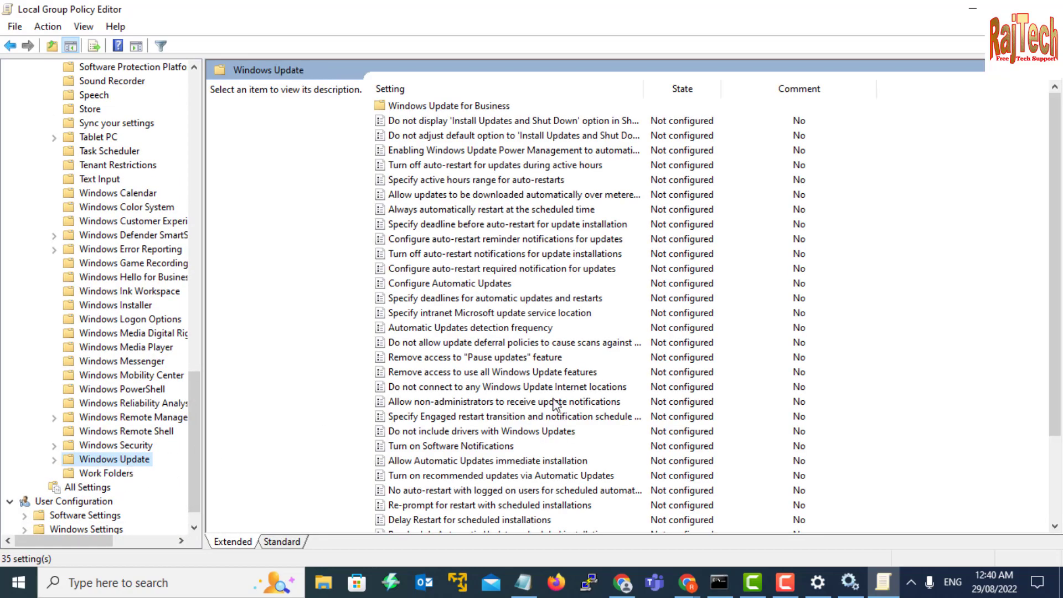
Open the Configure Automatic Updates policy setting for editing
{"action": "left_click", "coordinate": [435, 330]}
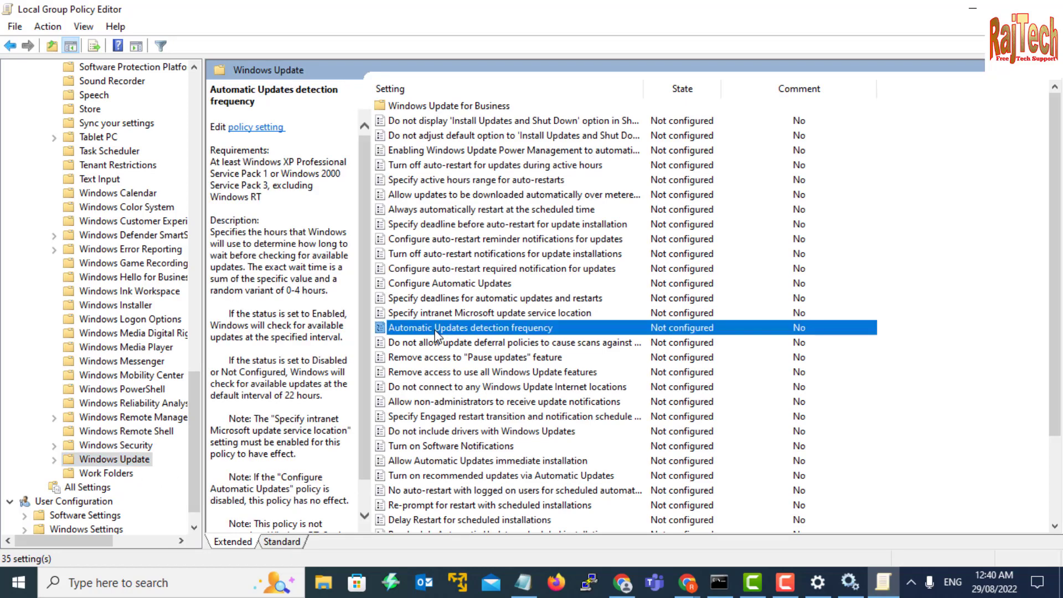
{"action": "left_click", "coordinate": [421, 285]}
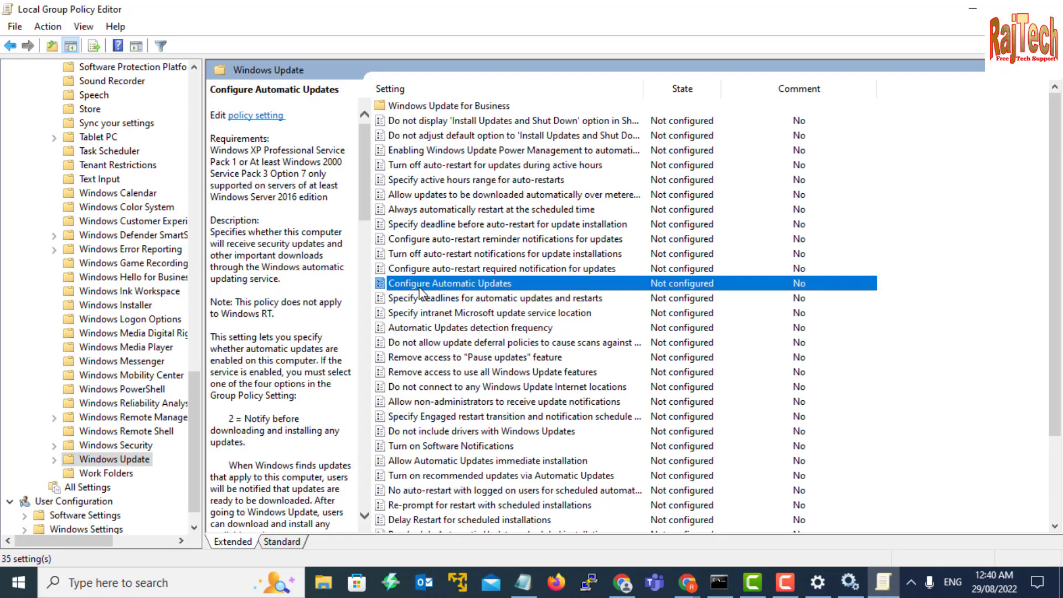
{"action": "double_click", "coordinate": [419, 287]}
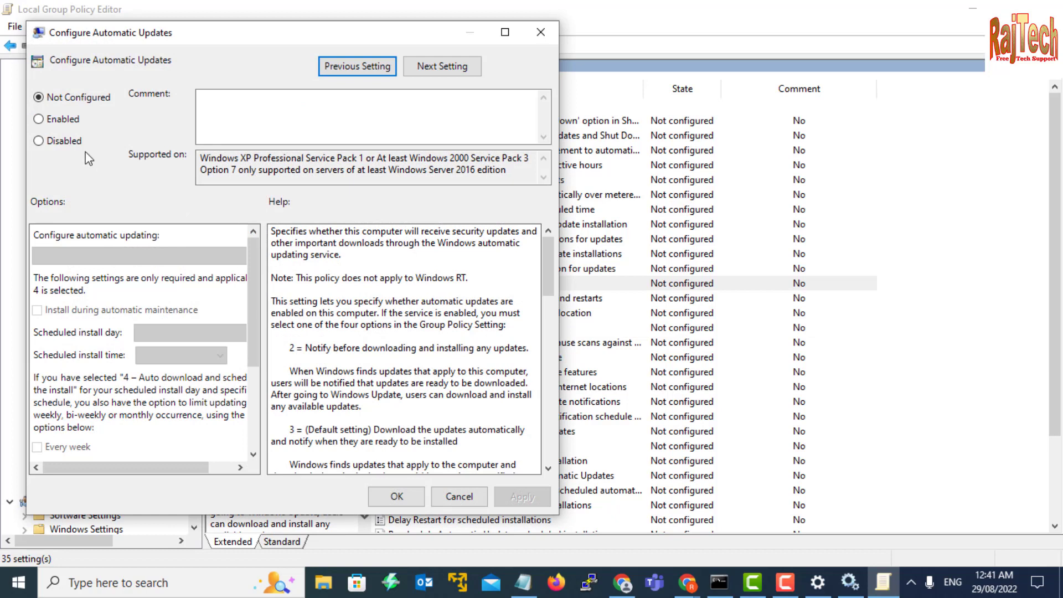
Try the policy's Disabled, Not Configured and Enabled states and look at the scheduled install day choices
{"action": "left_click", "coordinate": [54, 142]}
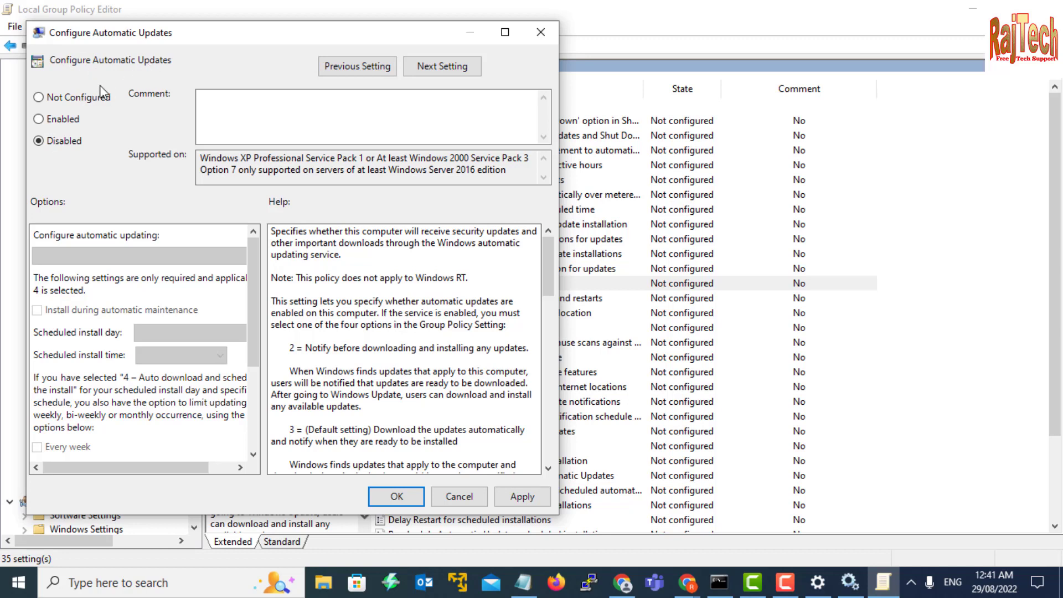
{"action": "left_click", "coordinate": [78, 100]}
{"action": "left_click", "coordinate": [69, 119]}
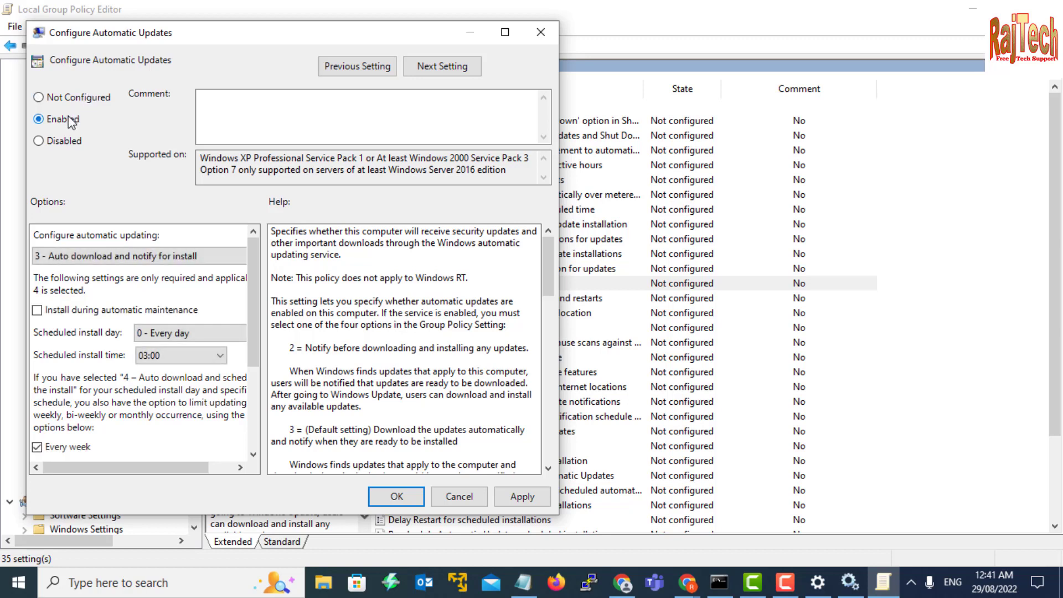
{"action": "left_click", "coordinate": [191, 337]}
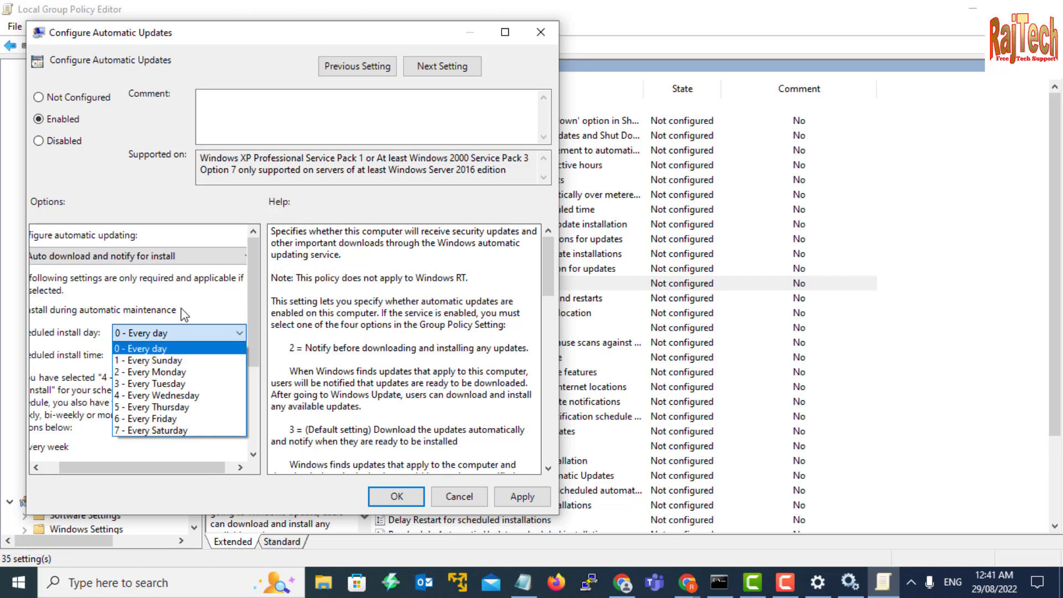
{"action": "left_click", "coordinate": [187, 235]}
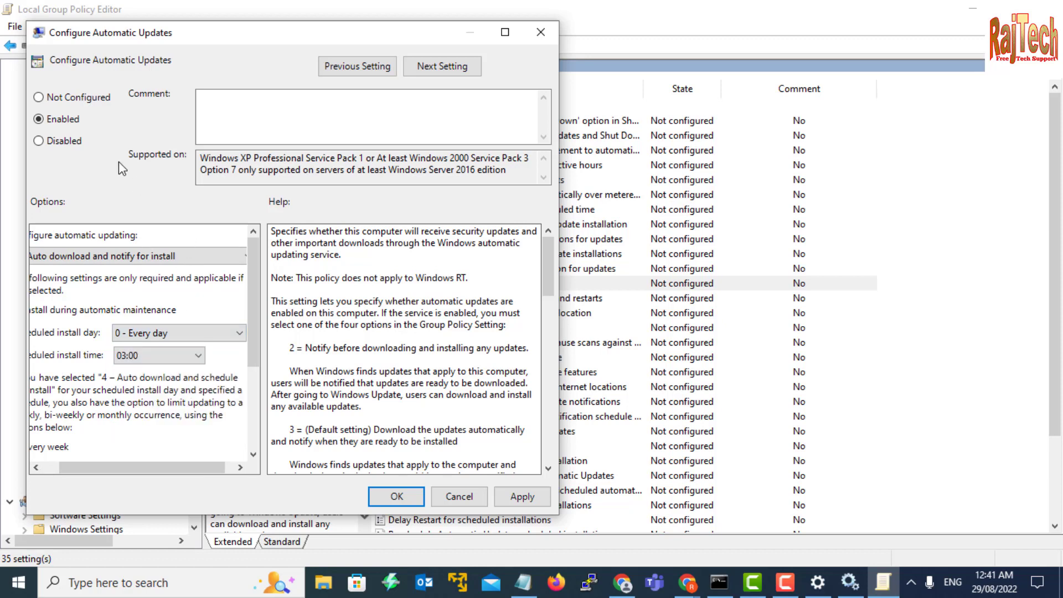
Set the Configure Automatic Updates policy to Disabled, apply it and close the Local Group Policy Editor
{"action": "left_click", "coordinate": [65, 143]}
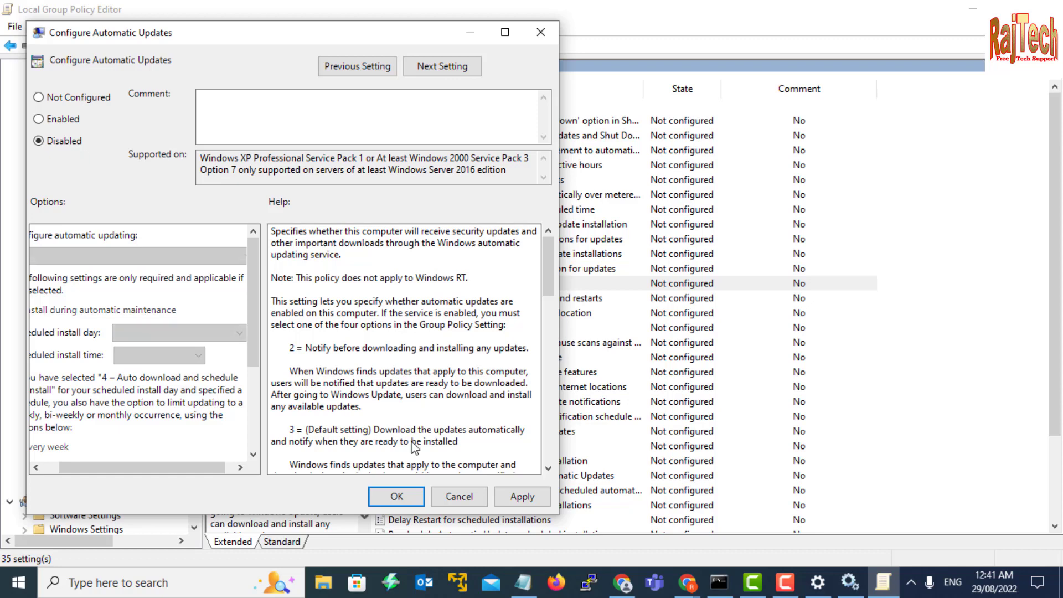
{"action": "left_click", "coordinate": [517, 498]}
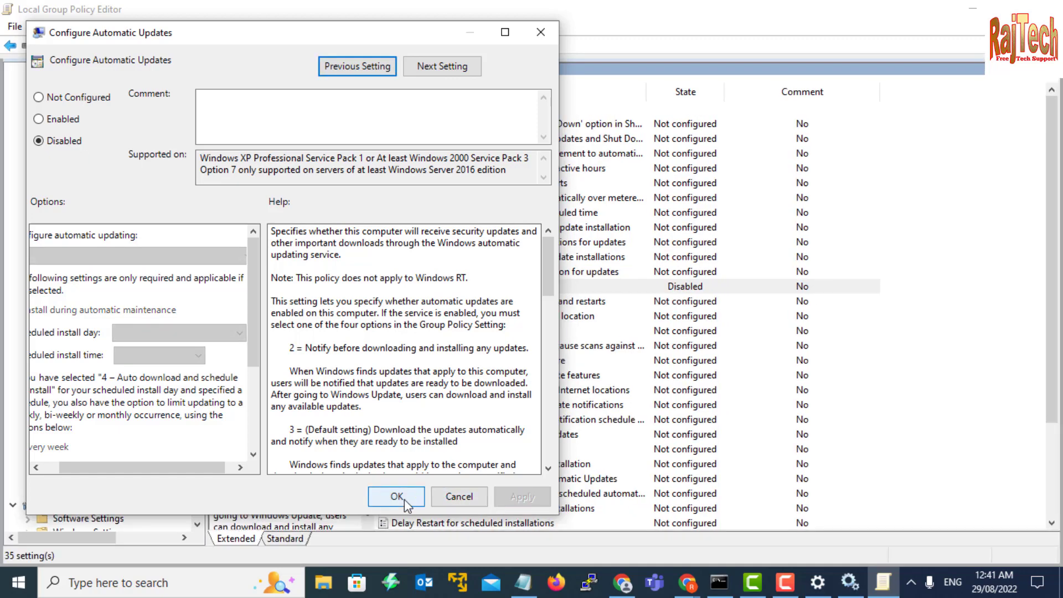
{"action": "left_click", "coordinate": [397, 497]}
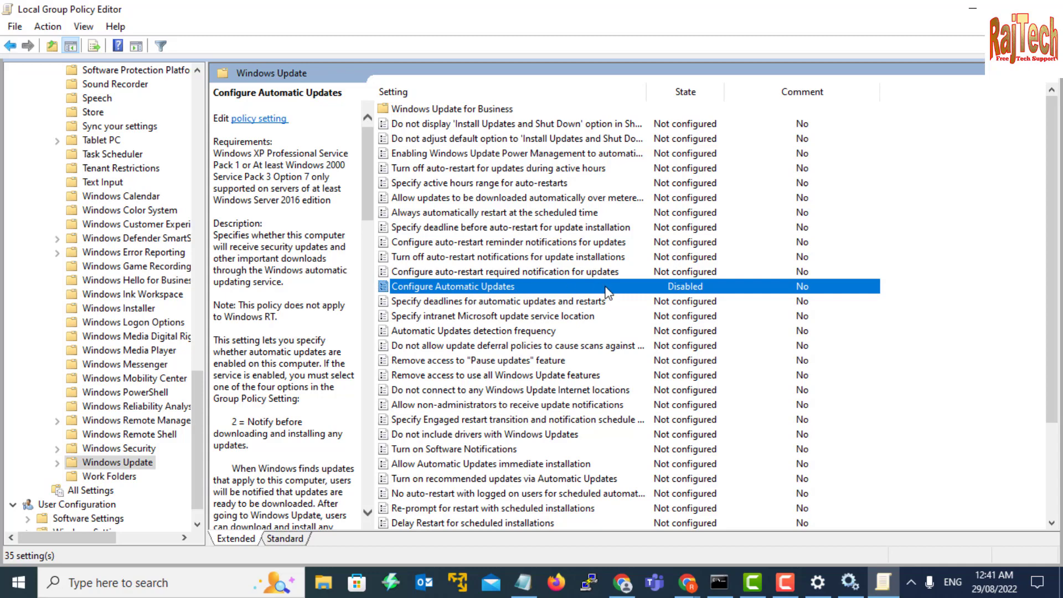
{"action": "key", "text": "alt+F4"}
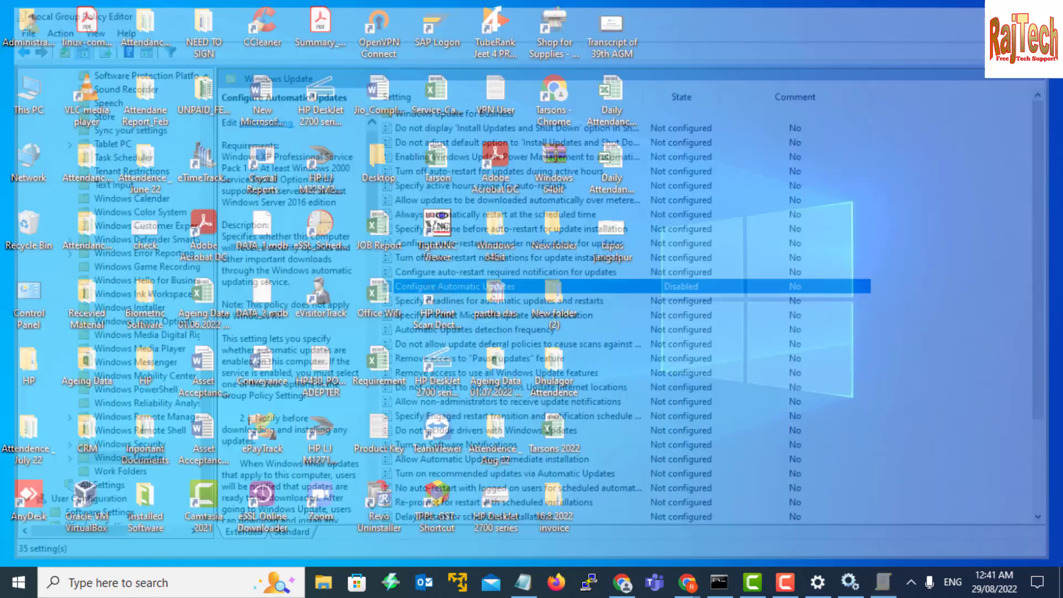
Open a Command Prompt window by running cmd
{"action": "key", "text": "super+r"}
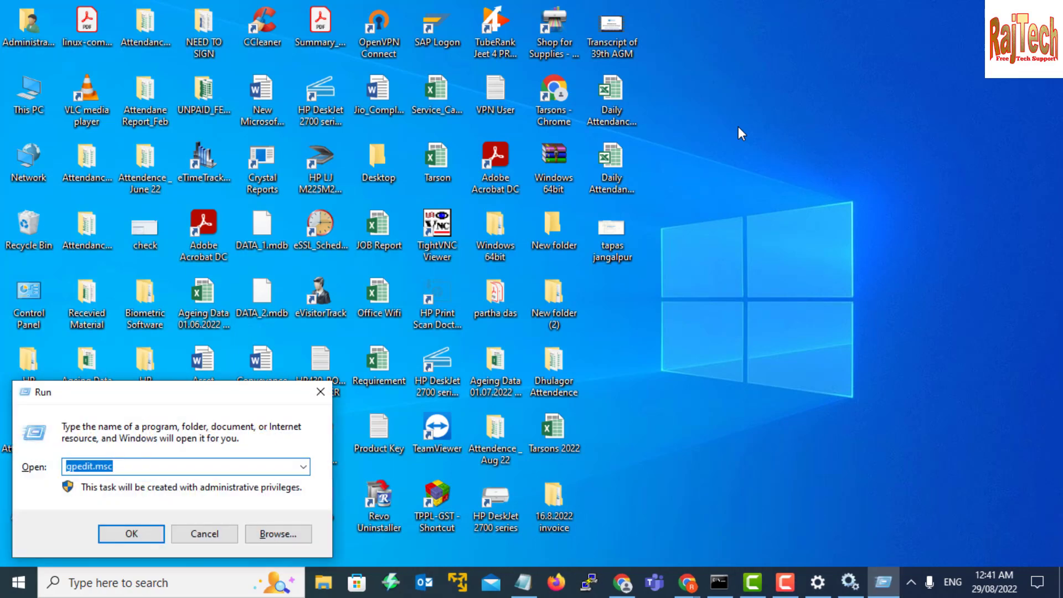
{"action": "type", "text": "cmd"}
{"action": "key", "text": "Return"}
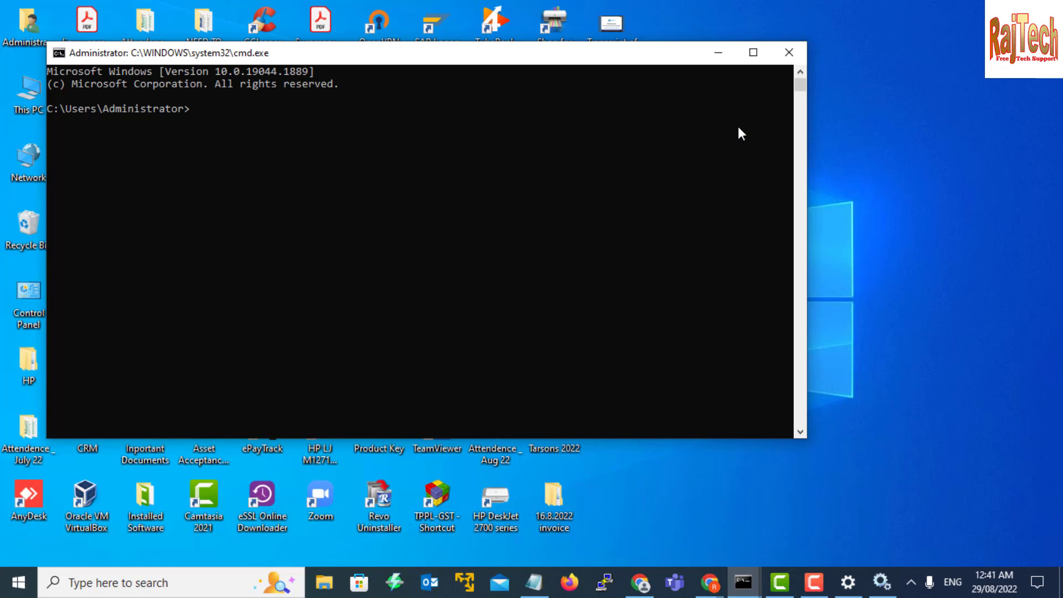
Force a group policy refresh with the command gpupdate /force
{"action": "type", "text": "u"}
{"action": "key", "text": "BackSpace"}
{"action": "type", "text": "gpe"}
{"action": "key", "text": "BackSpace"}
{"action": "type", "text": "update /force"}
{"action": "key", "text": "Return"}
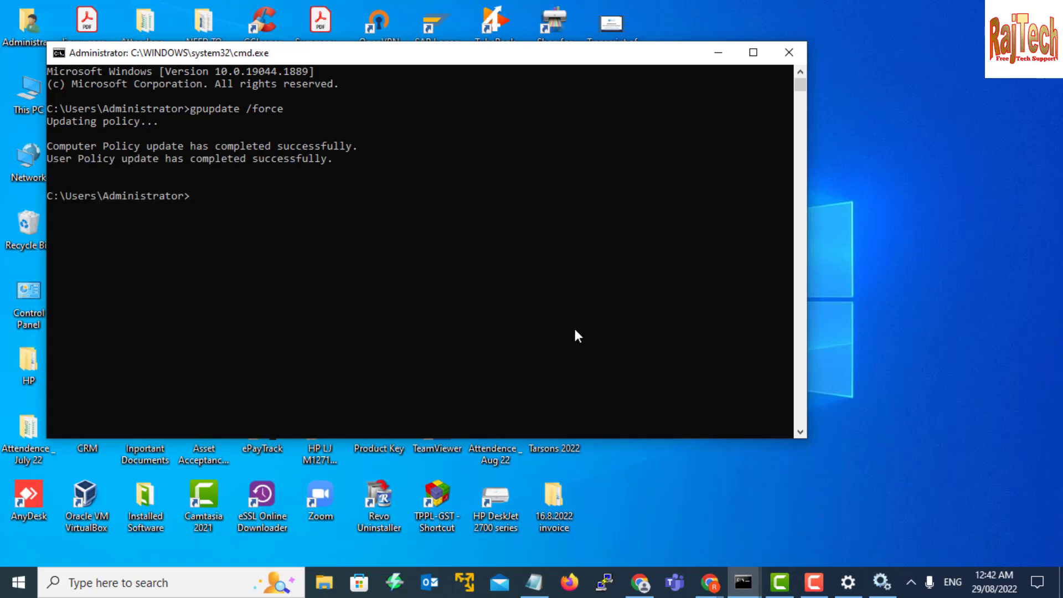
Close the Services console that is already open and reopen it by running services.msc
{"action": "left_click", "coordinate": [881, 582]}
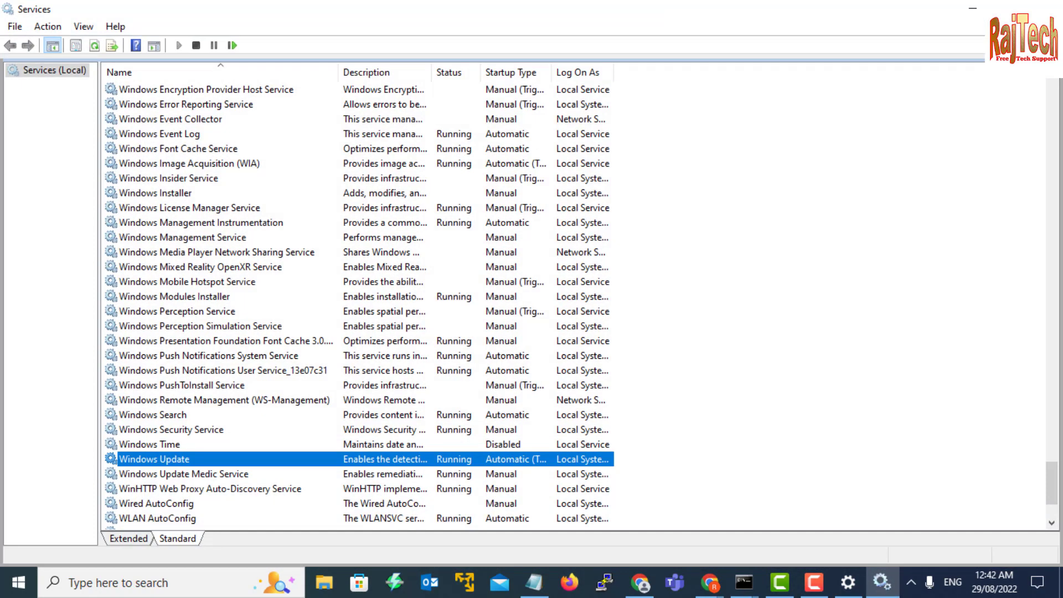
{"action": "left_click", "coordinate": [1050, 8]}
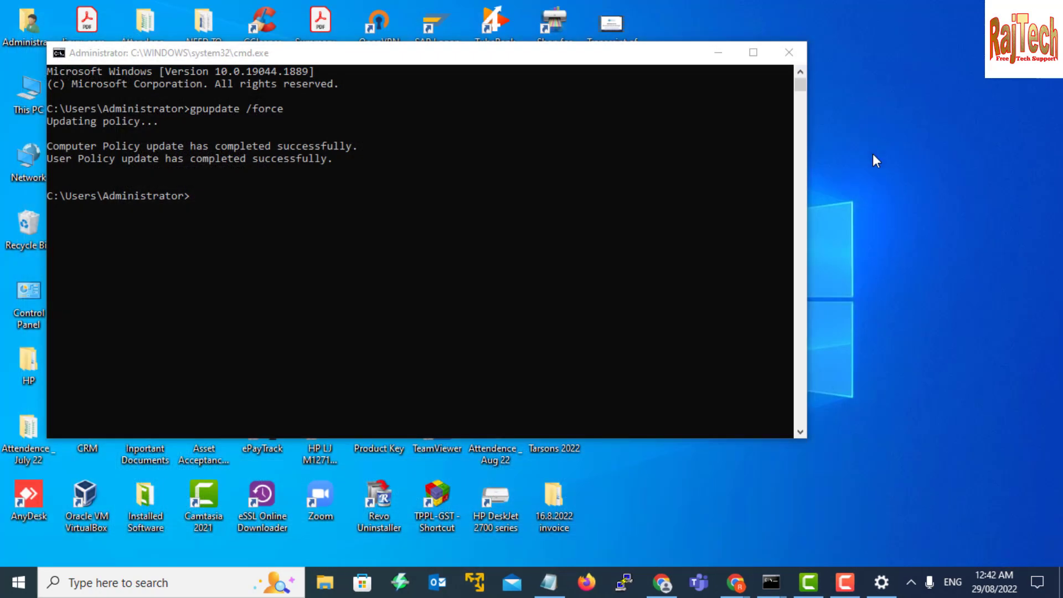
{"action": "key", "text": "super+r"}
{"action": "type", "text": "servi"}
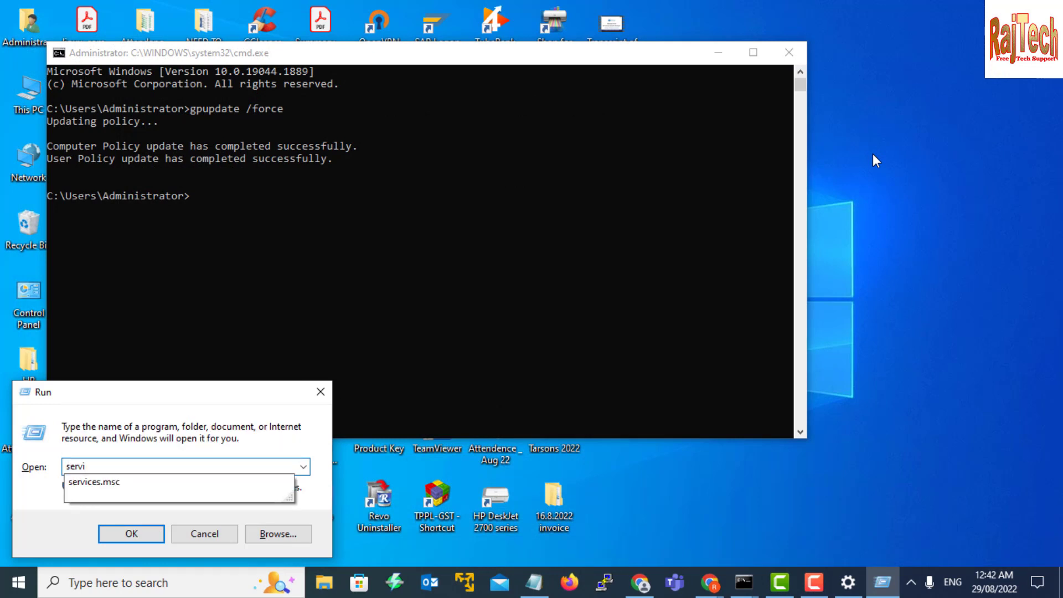
{"action": "key", "text": "Down"}
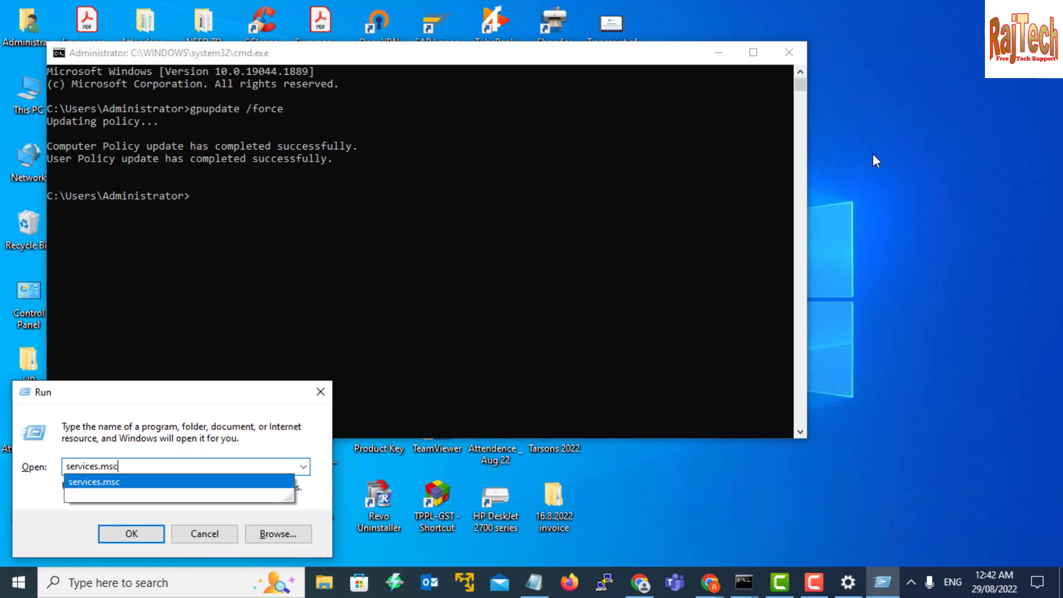
{"action": "left_click", "coordinate": [154, 483]}
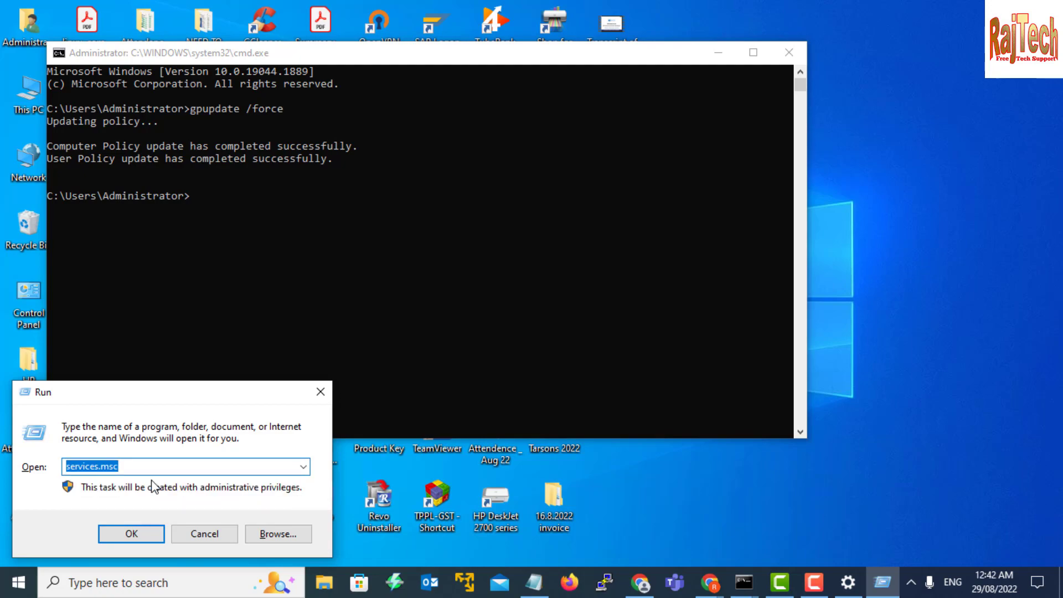
{"action": "left_click", "coordinate": [132, 540]}
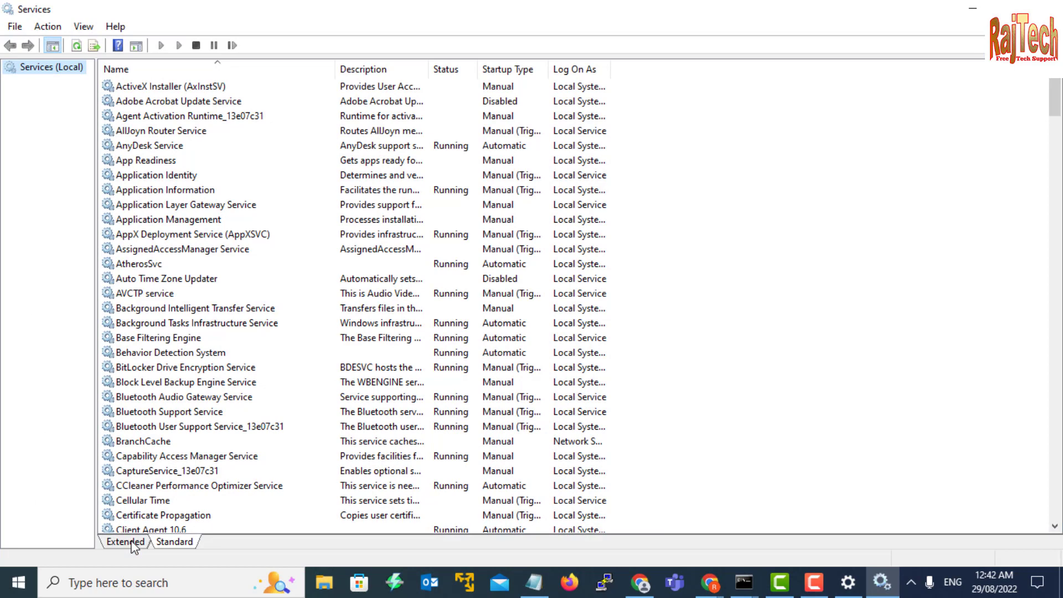
Find and select the Windows Update service in the services list
{"action": "left_click", "coordinate": [190, 517]}
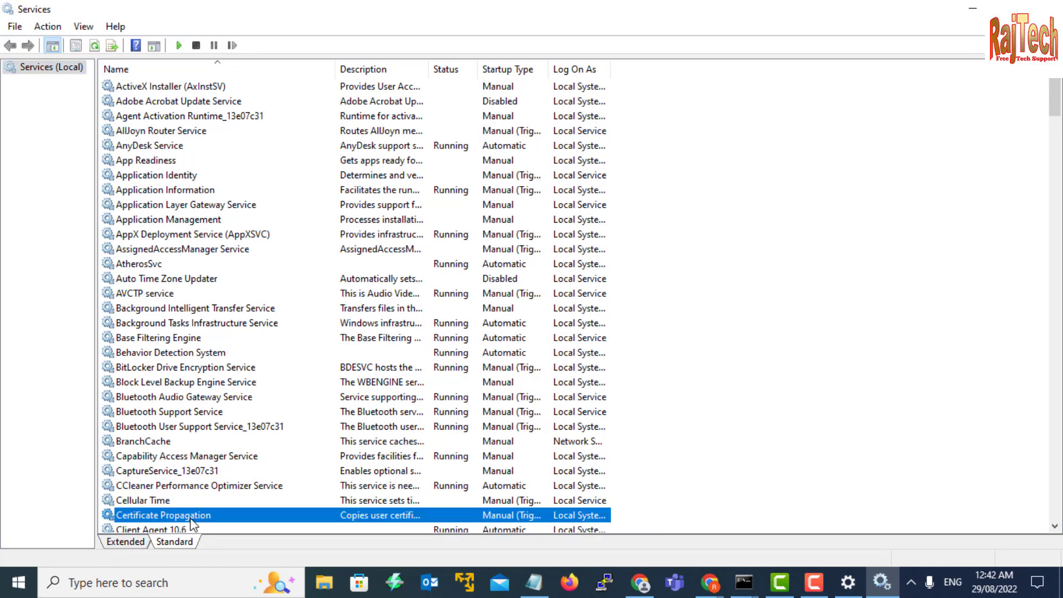
{"action": "key", "text": "w"}
{"action": "key", "text": "Down"}
{"action": "key", "text": "Down"}
{"action": "key", "text": "Down"}
{"action": "key", "text": "Down"}
{"action": "key", "text": "Down"}
{"action": "key", "text": "Down"}
{"action": "key", "text": "Down"}
{"action": "key", "text": "Down"}
{"action": "key", "text": "Down"}
{"action": "key", "text": "Down"}
{"action": "key", "text": "Down"}
{"action": "key", "text": "Down"}
{"action": "key", "text": "Down"}
{"action": "key", "text": "Down"}
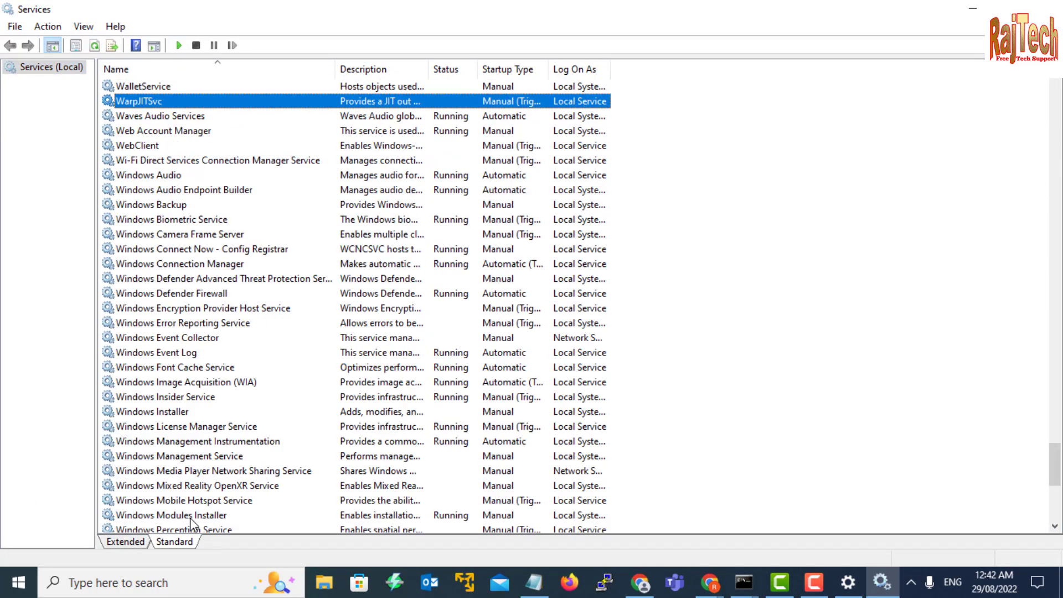
{"action": "key", "text": "Down"}
{"action": "key", "text": "Down"}
{"action": "key", "text": "Down"}
{"action": "key", "text": "Down"}
{"action": "key", "text": "Down"}
{"action": "key", "text": "Down"}
{"action": "key", "text": "Down"}
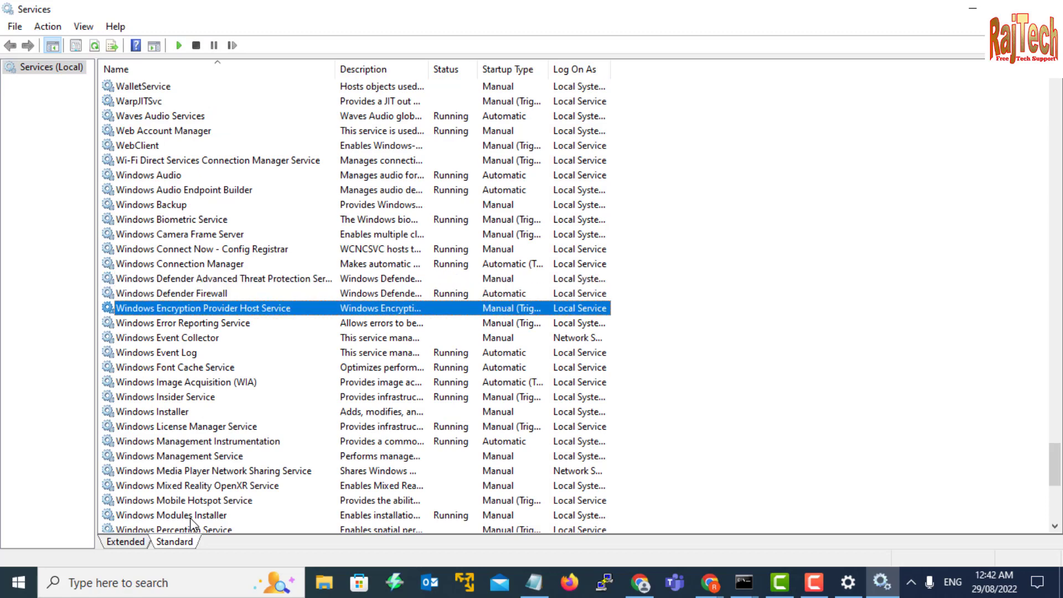
{"action": "key", "text": "Down"}
{"action": "key", "text": "Down"}
{"action": "key", "text": "Down"}
{"action": "key", "text": "Down"}
{"action": "key", "text": "Down"}
{"action": "key", "text": "Down"}
{"action": "key", "text": "Down"}
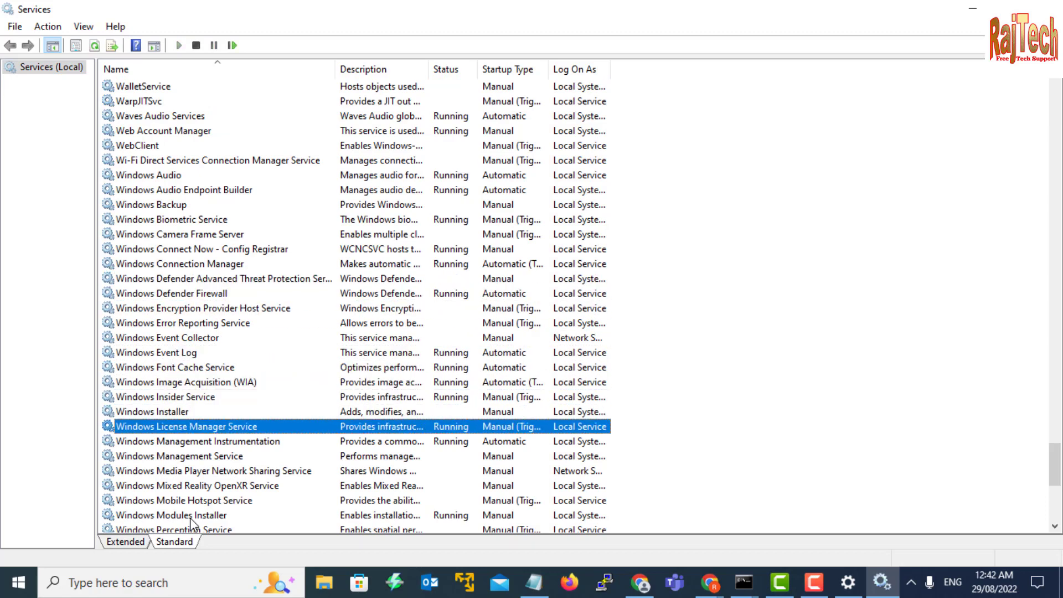
{"action": "key", "text": "Down"}
{"action": "key", "text": "Down"}
{"action": "key", "text": "Down"}
{"action": "key", "text": "Down"}
{"action": "key", "text": "Down"}
{"action": "key", "text": "Down"}
{"action": "key", "text": "Down"}
{"action": "key", "text": "Down"}
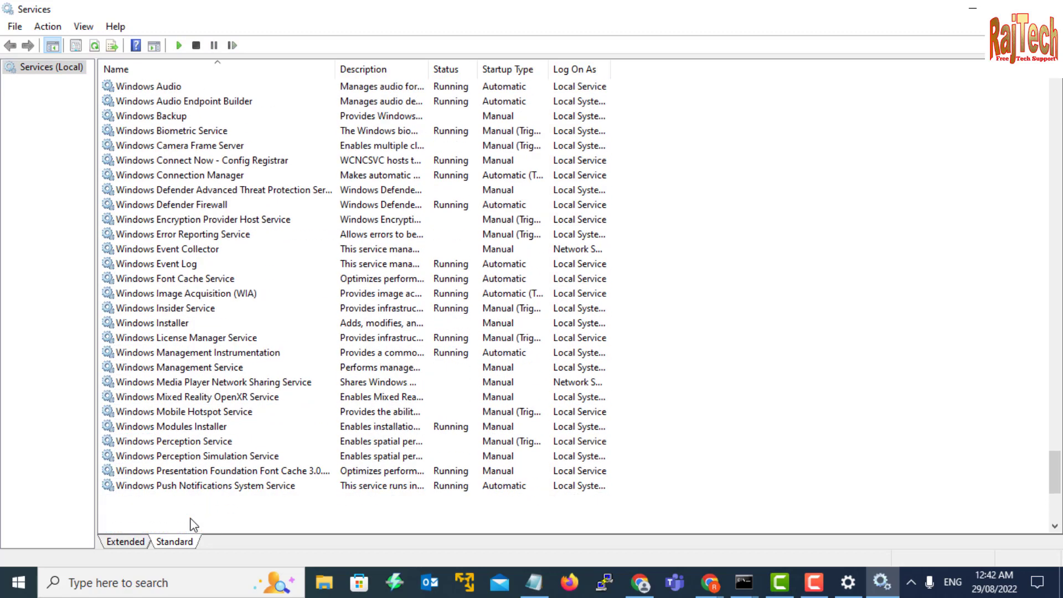
{"action": "key", "text": "Down"}
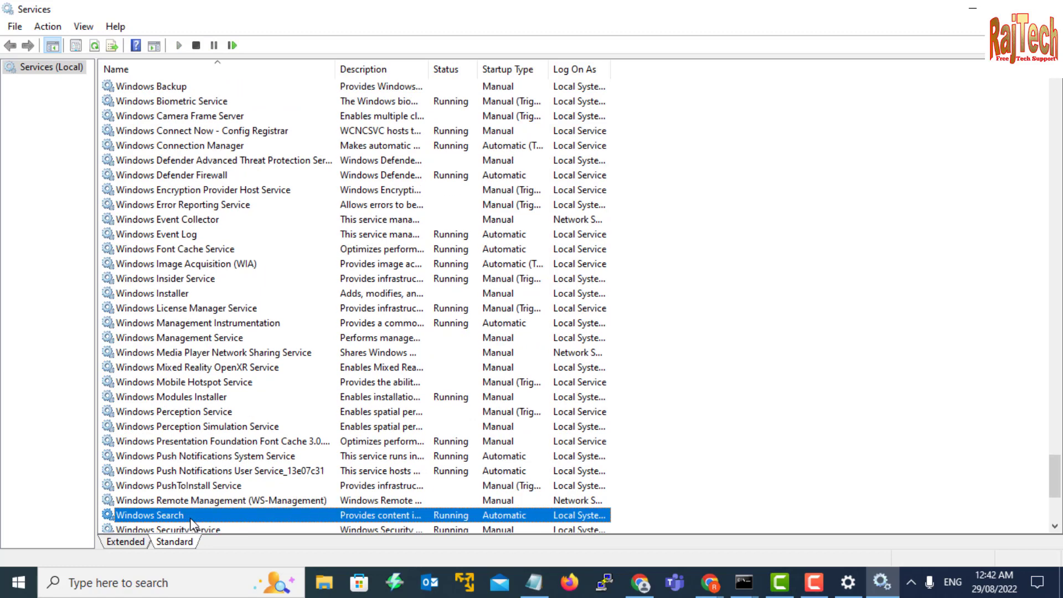
{"action": "key", "text": "Down"}
{"action": "key", "text": "Down"}
{"action": "key", "text": "Down"}
{"action": "key", "text": "Down"}
{"action": "key", "text": "Down"}
{"action": "key", "text": "Down"}
{"action": "key", "text": "Down"}
{"action": "key", "text": "Down"}
{"action": "key", "text": "Down"}
{"action": "key", "text": "Down"}
{"action": "key", "text": "Down"}
{"action": "key", "text": "Up"}
{"action": "key", "text": "Up"}
{"action": "key", "text": "Up"}
{"action": "key", "text": "Up"}
{"action": "key", "text": "Up"}
{"action": "key", "text": "Up"}
{"action": "key", "text": "Up"}
{"action": "key", "text": "Up"}
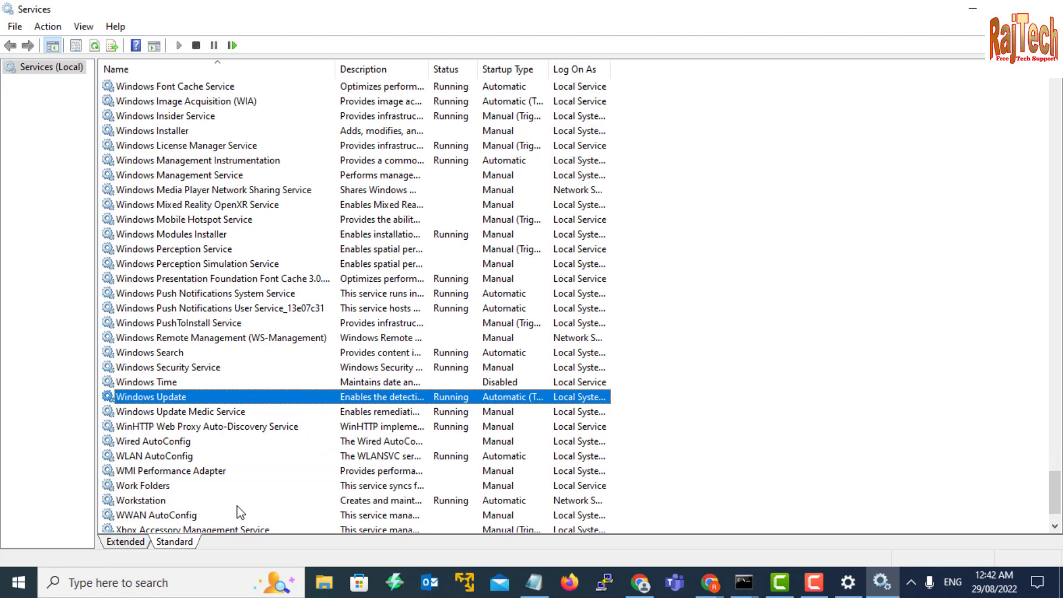
Set the Windows Update service's startup type to Disabled, apply it, and stop the service
{"action": "double_click", "coordinate": [188, 397]}
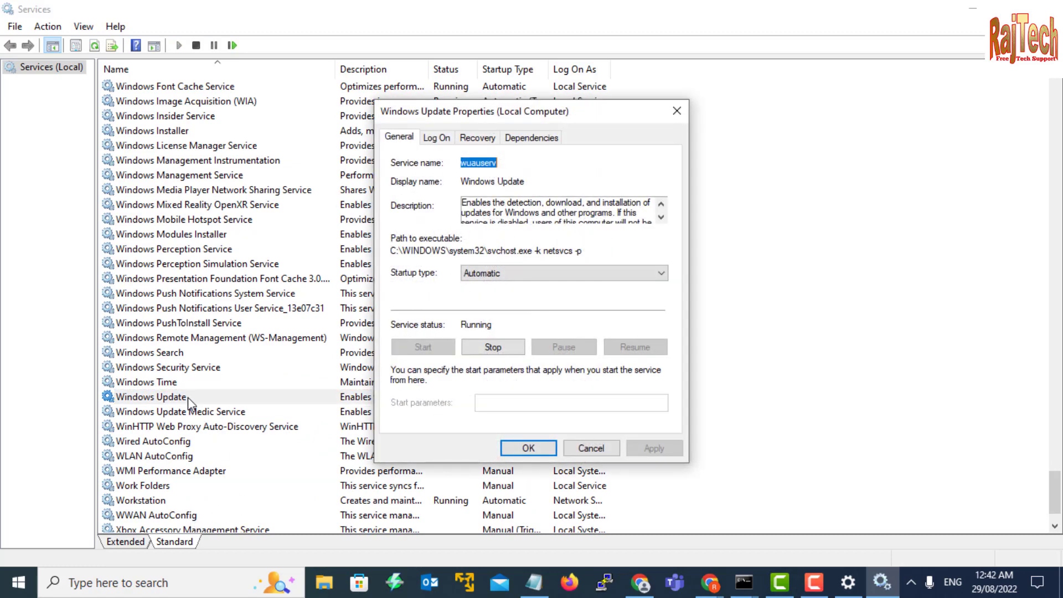
{"action": "left_click", "coordinate": [506, 277]}
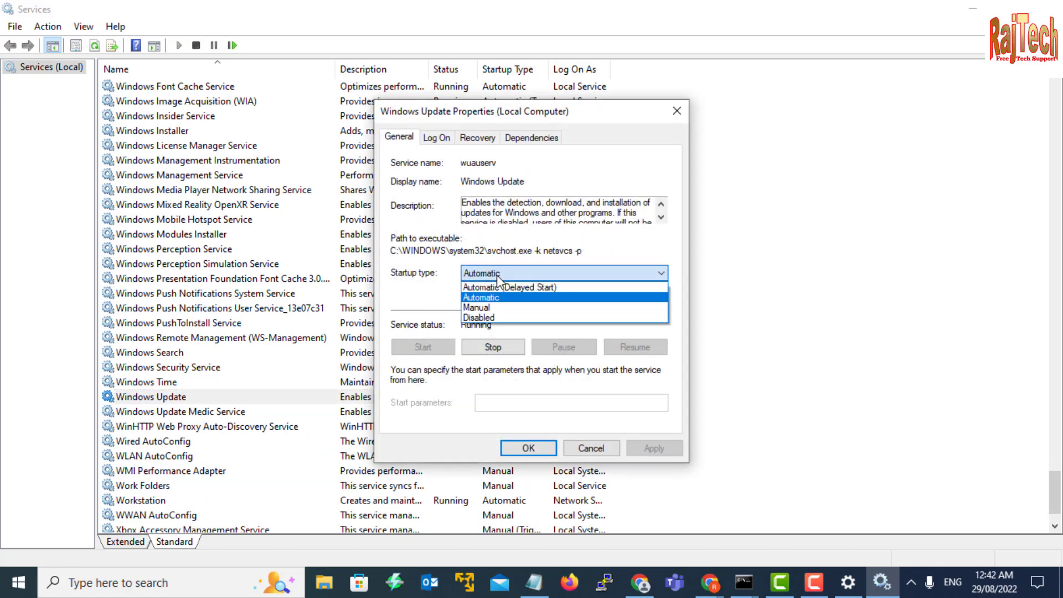
{"action": "left_click", "coordinate": [482, 318]}
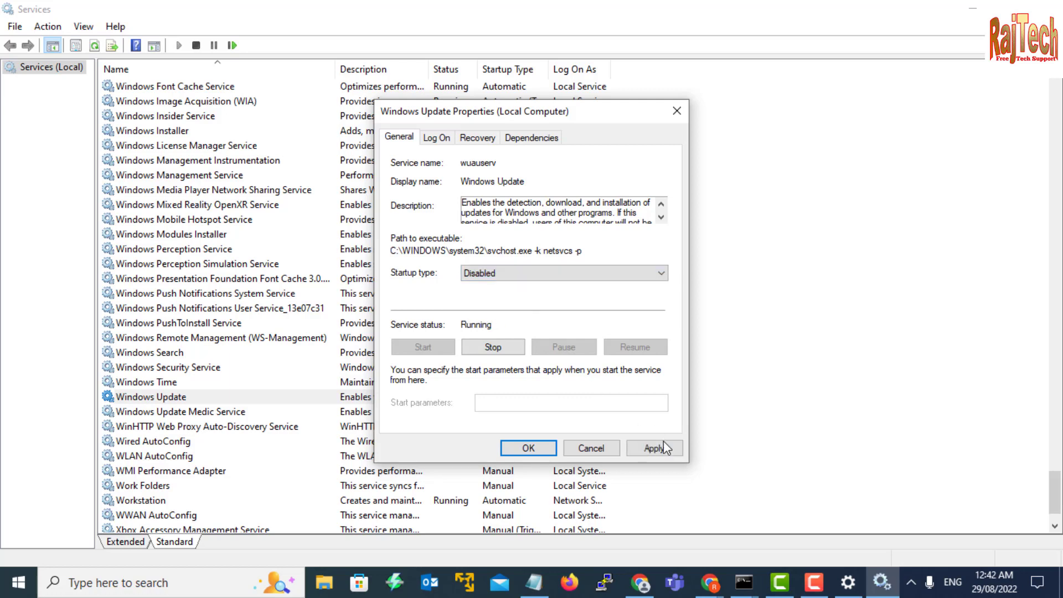
{"action": "left_click", "coordinate": [652, 449]}
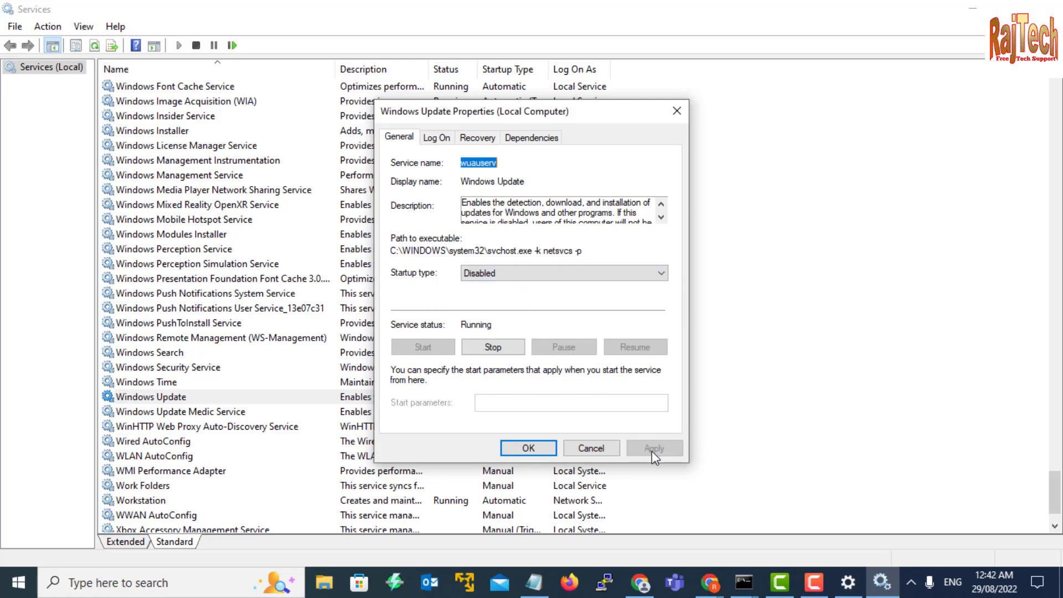
{"action": "left_click", "coordinate": [488, 348]}
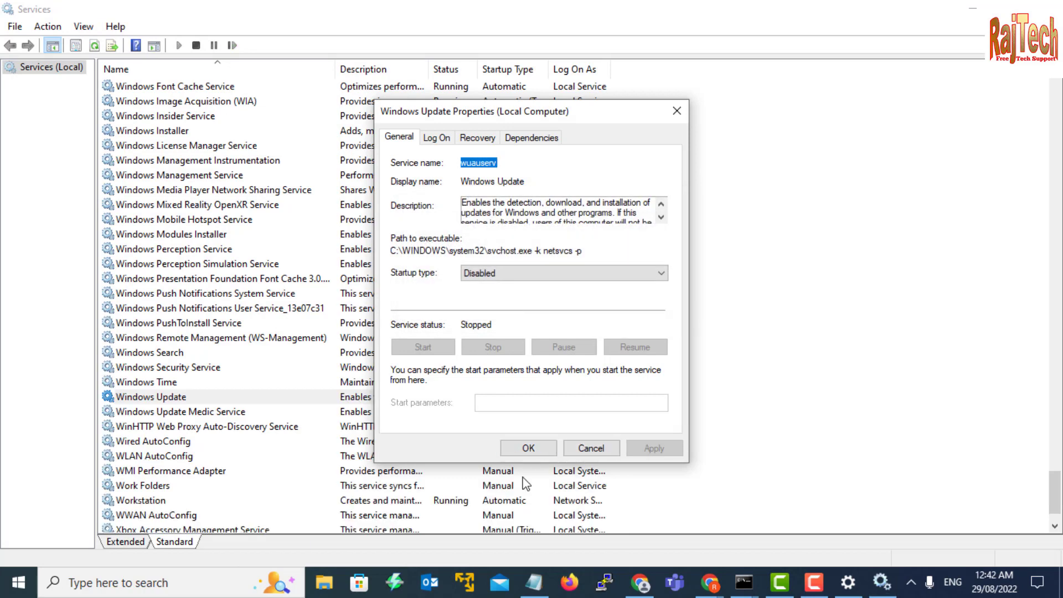
{"action": "left_click", "coordinate": [516, 450]}
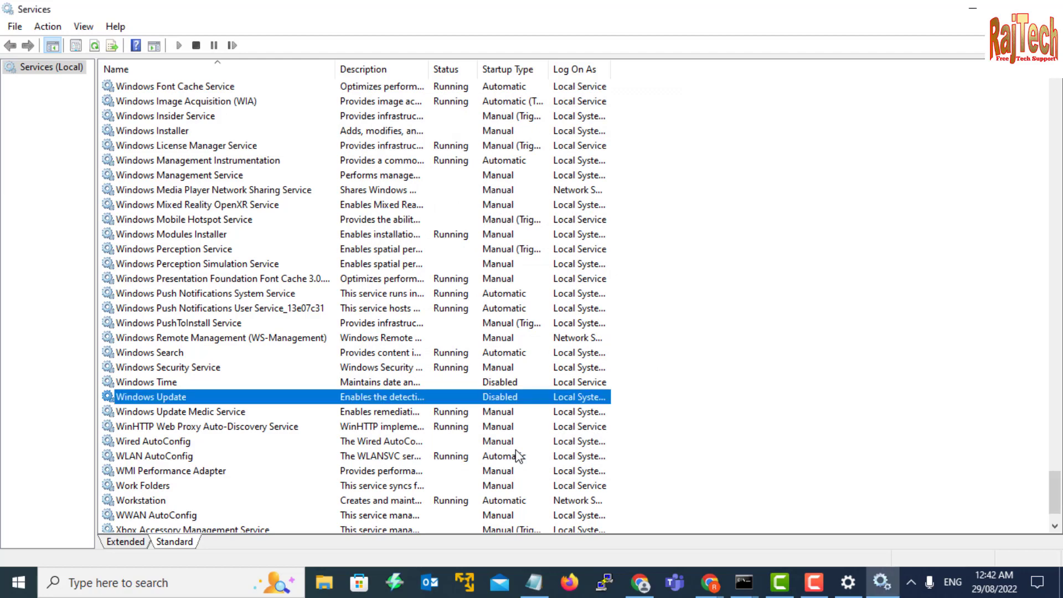
Minimize the Services and Command Prompt windows, then search Windows for "update" and open Check for updates
{"action": "left_click", "coordinate": [973, 11]}
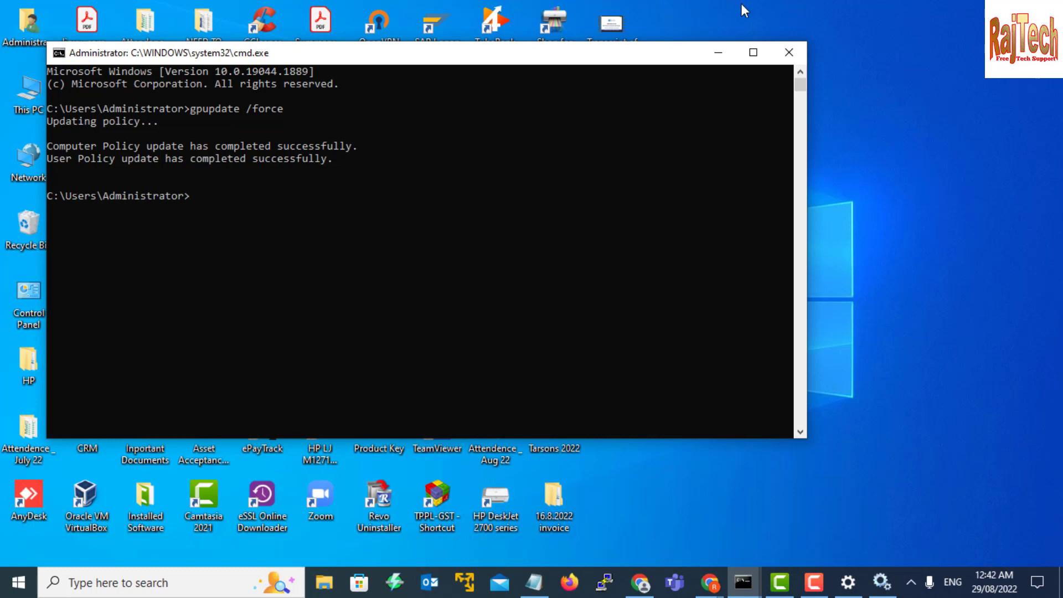
{"action": "left_click", "coordinate": [716, 54]}
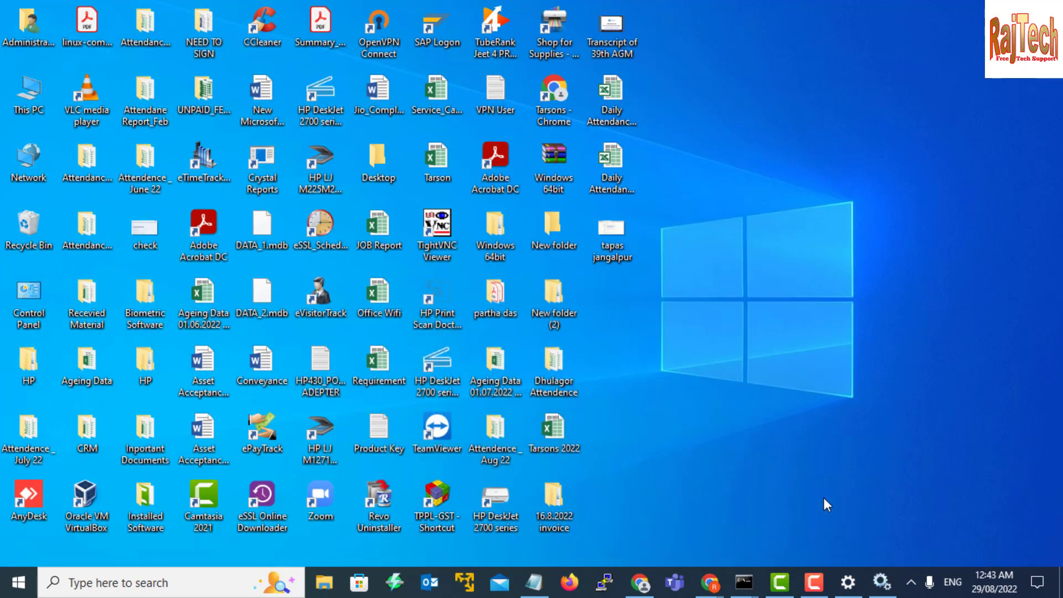
{"action": "left_click", "coordinate": [156, 582]}
{"action": "type", "text": "up"}
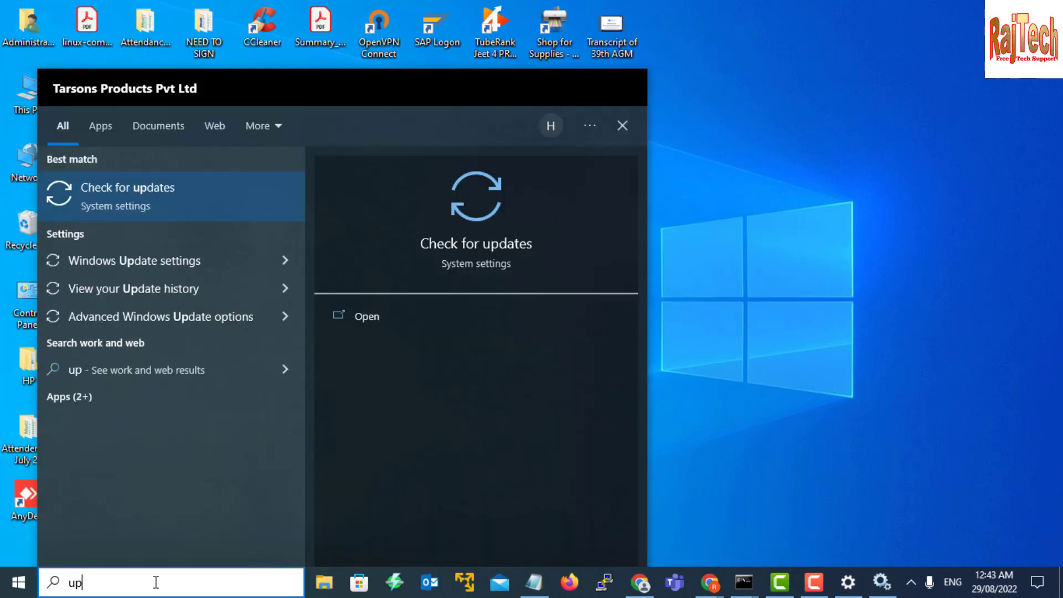
{"action": "type", "text": "date"}
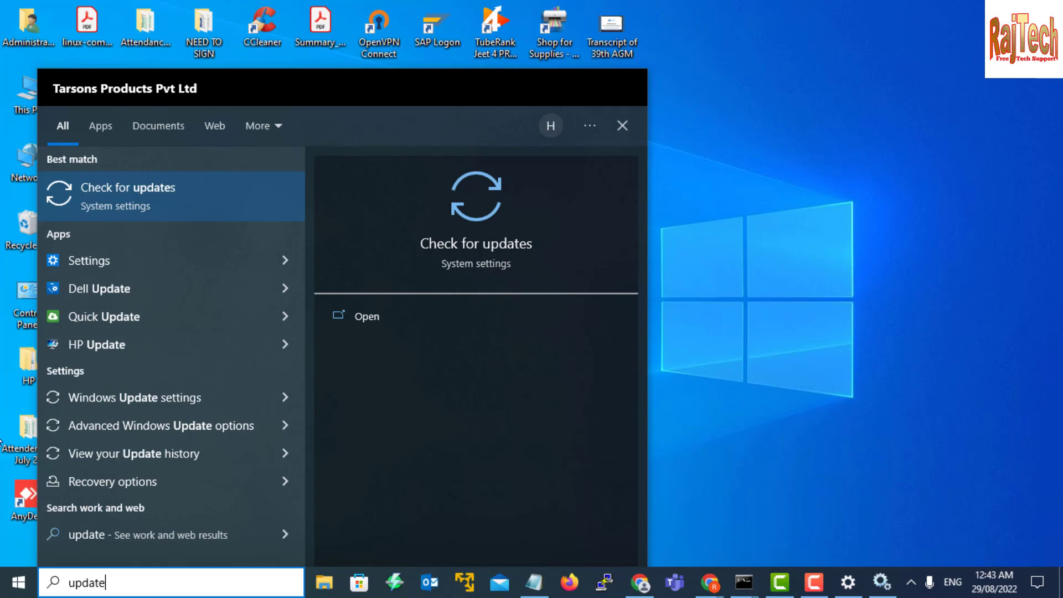
{"action": "left_click", "coordinate": [152, 201]}
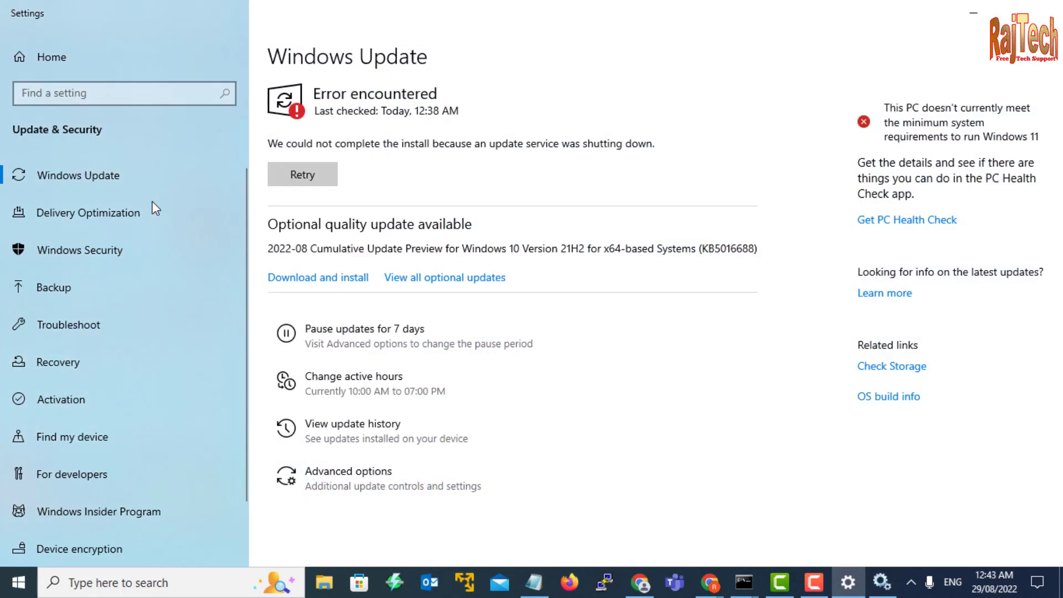
Retry the failed Windows update several times to test whether updating is blocked
{"action": "left_click", "coordinate": [303, 176]}
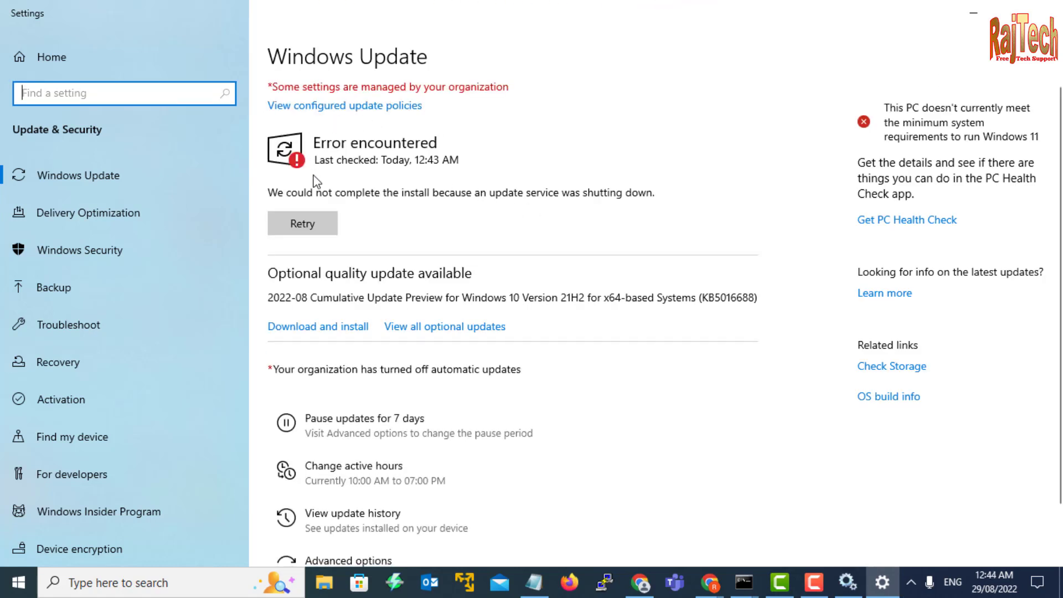
{"action": "left_click", "coordinate": [309, 223]}
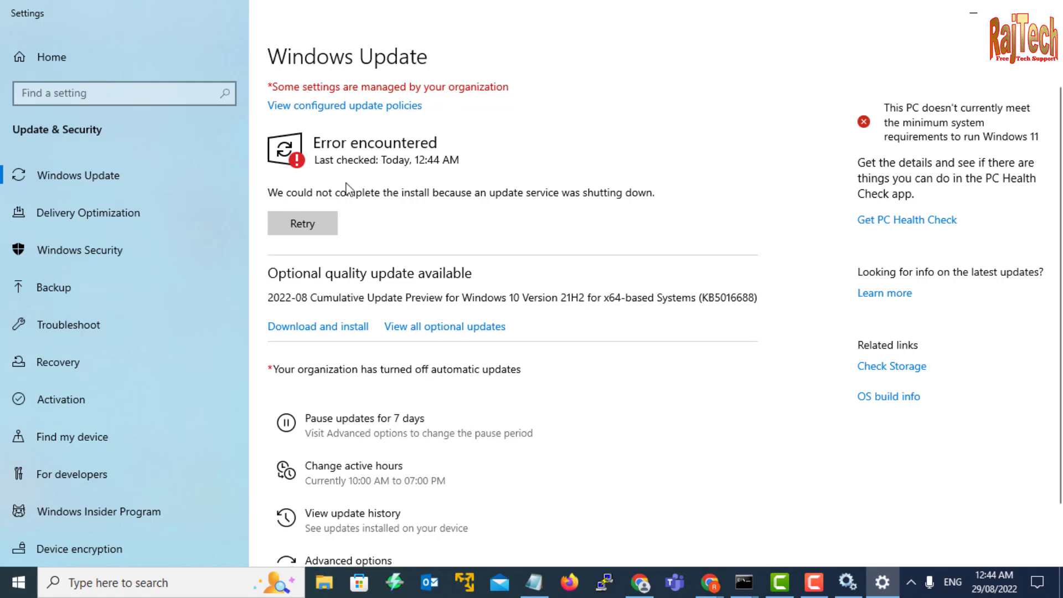
{"action": "left_click", "coordinate": [295, 218]}
Switch back to the Services console, set the Windows Update service's startup type to Automatic, apply it, and start the service
{"action": "left_click", "coordinate": [849, 587]}
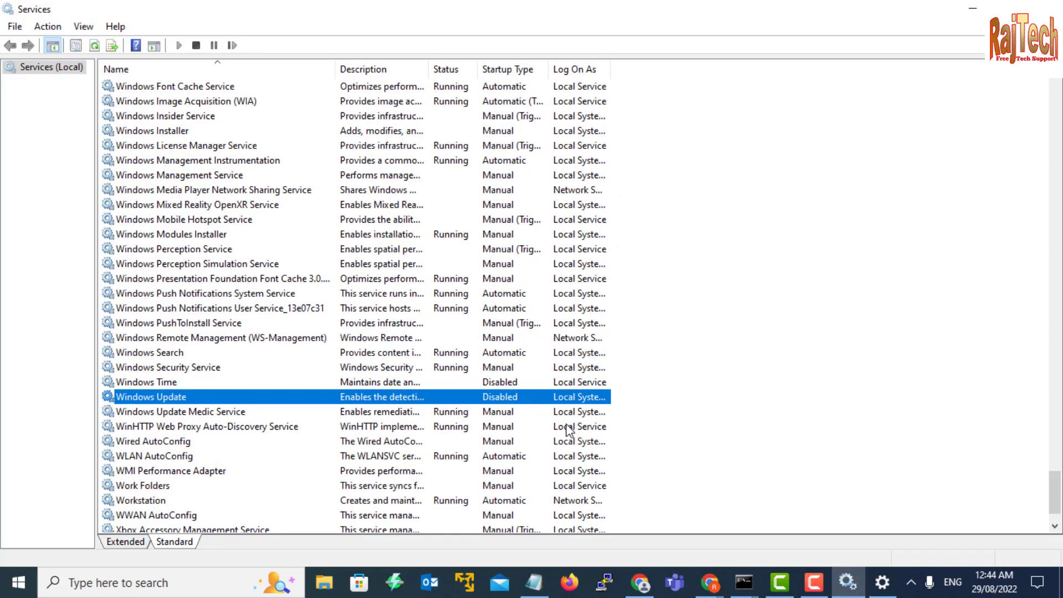
{"action": "right_click", "coordinate": [464, 399]}
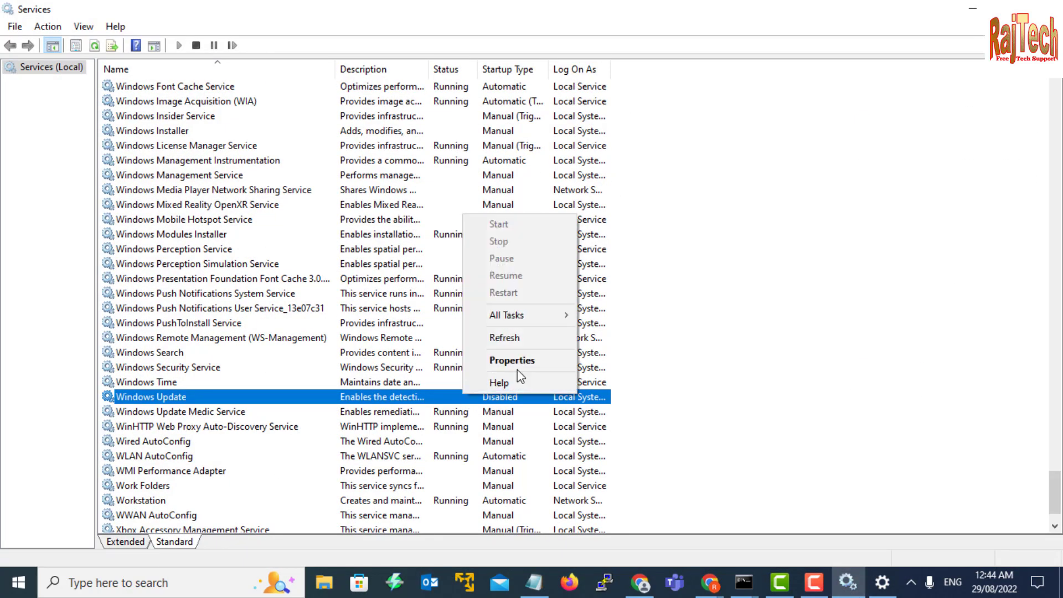
{"action": "left_click", "coordinate": [511, 361]}
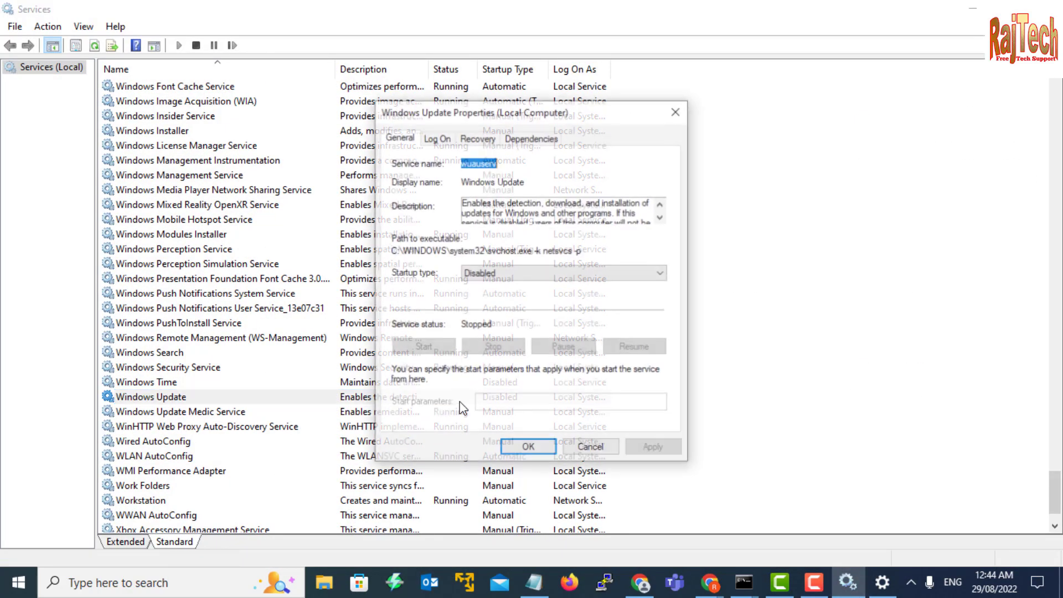
{"action": "left_click", "coordinate": [498, 275]}
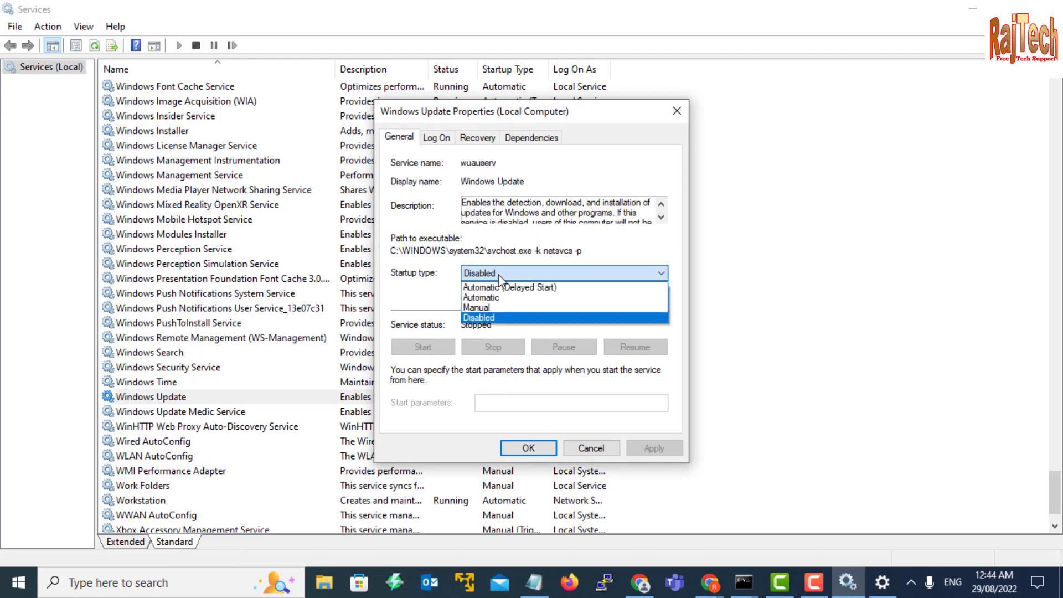
{"action": "left_click", "coordinate": [490, 298]}
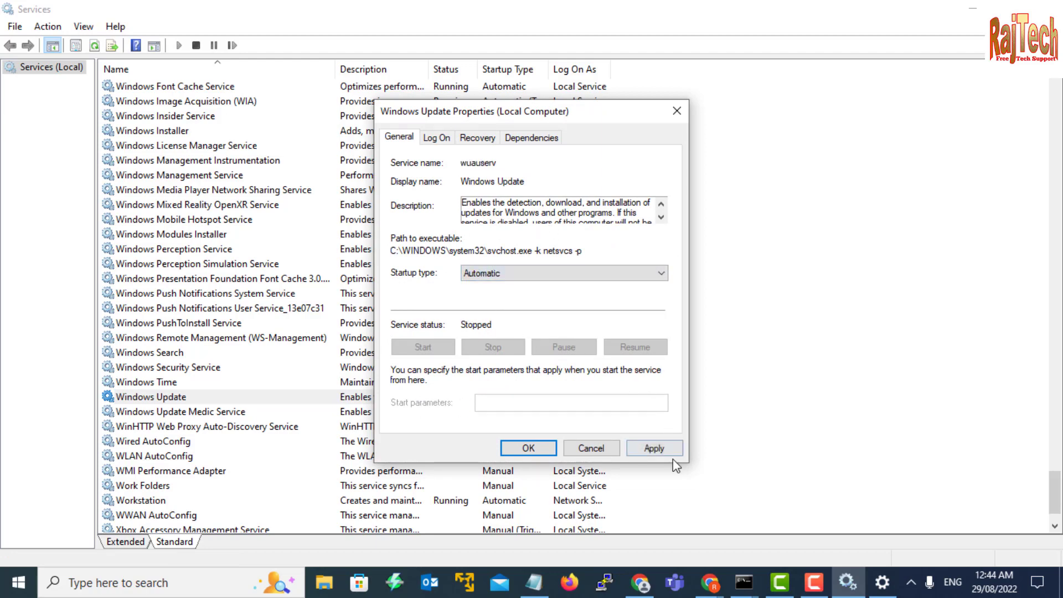
{"action": "left_click", "coordinate": [653, 448]}
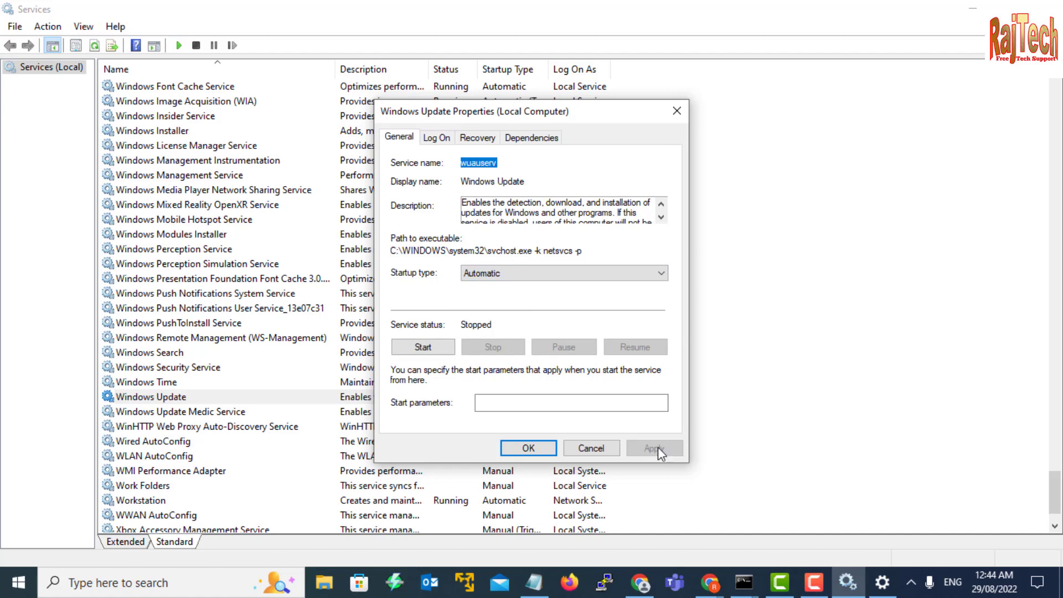
{"action": "left_click", "coordinate": [412, 348]}
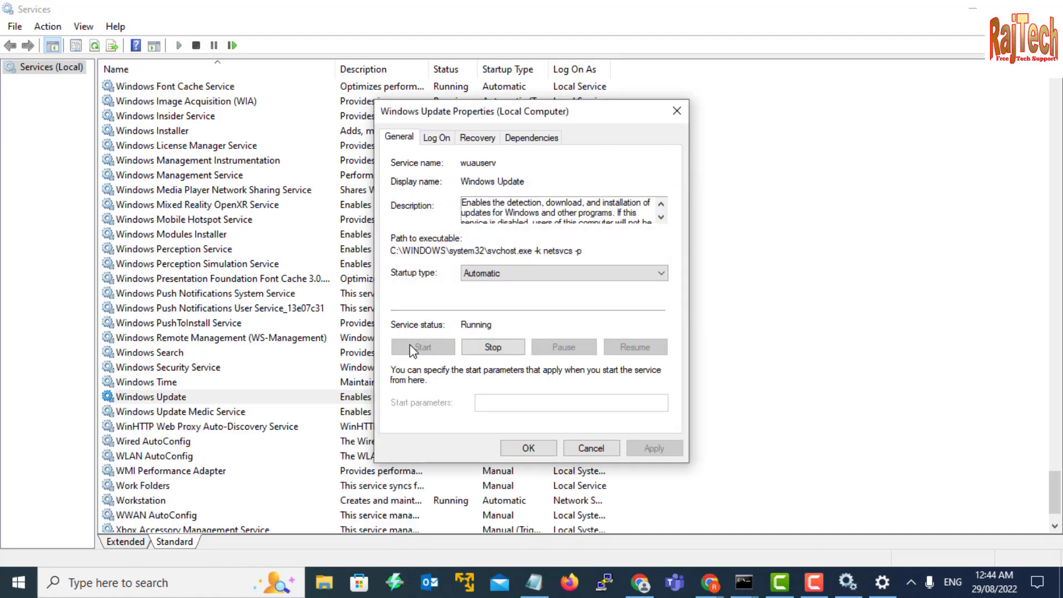
{"action": "left_click", "coordinate": [588, 449]}
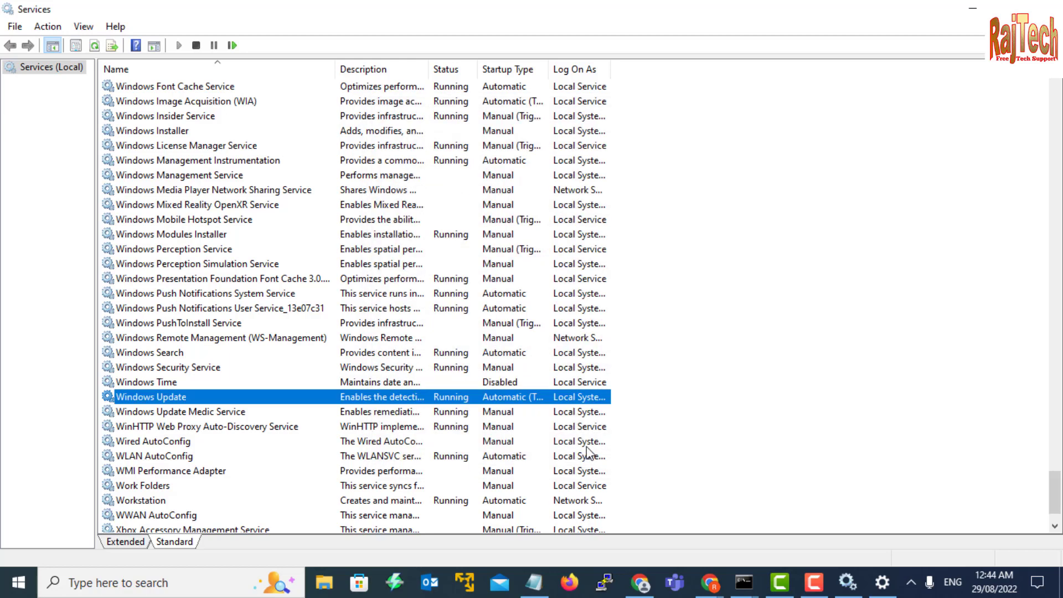
Recheck the Windows Update service's properties without changing anything, and close the Services console
{"action": "double_click", "coordinate": [357, 397]}
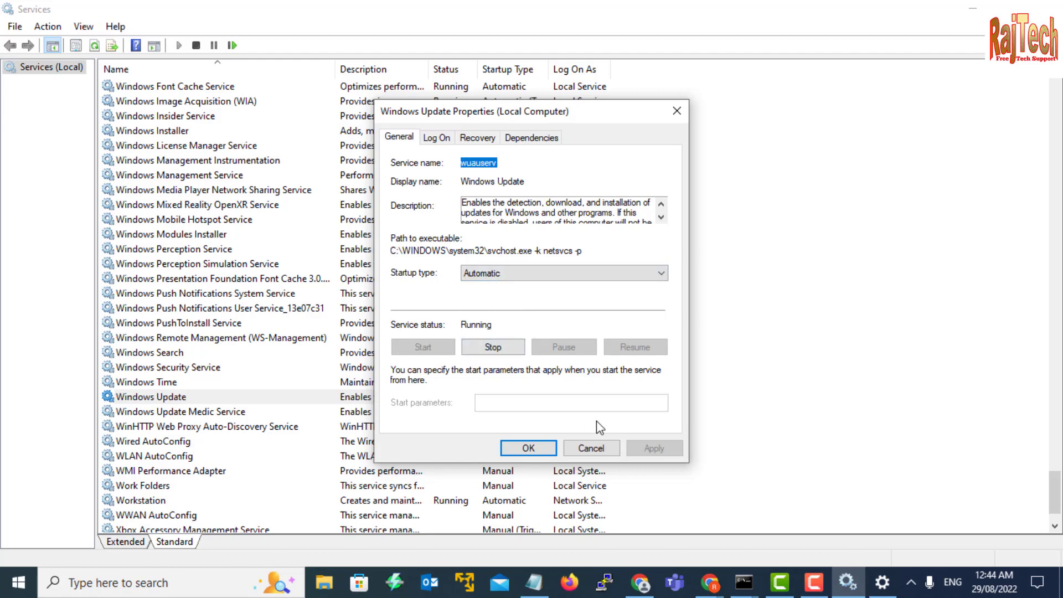
{"action": "left_click", "coordinate": [582, 450]}
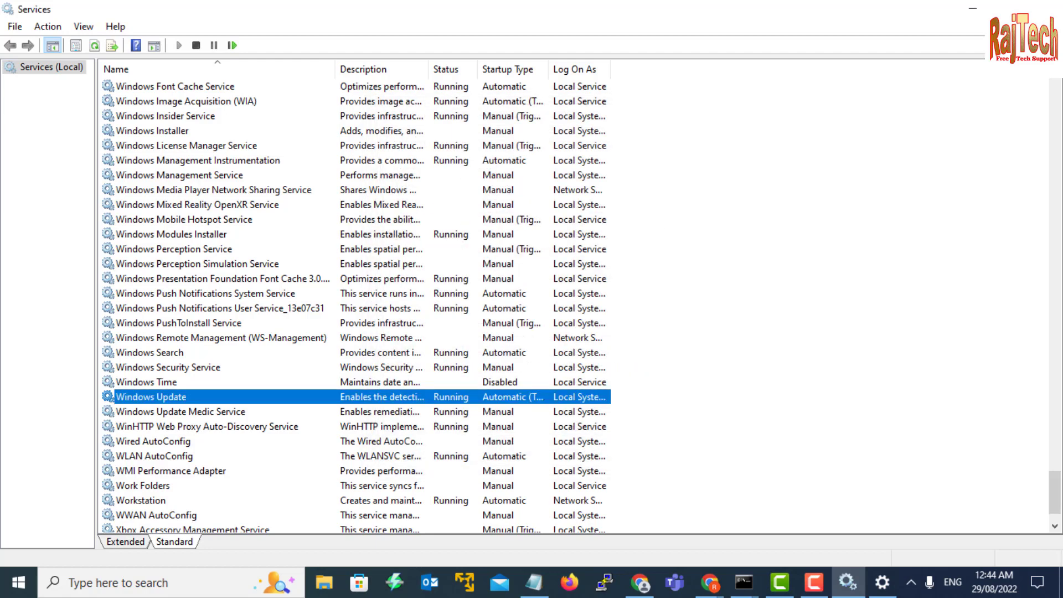
{"action": "key", "text": "alt+F4"}
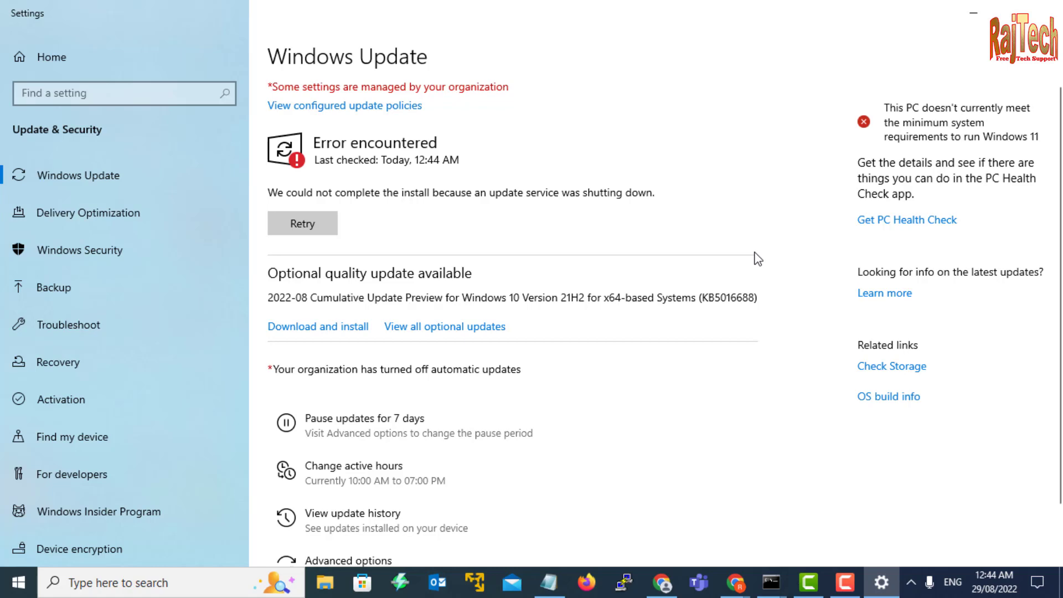
Open the Local Group Policy Editor by running gpedit.msc
{"action": "key", "text": "super+r"}
{"action": "key", "text": "Down"}
{"action": "key", "text": "Down"}
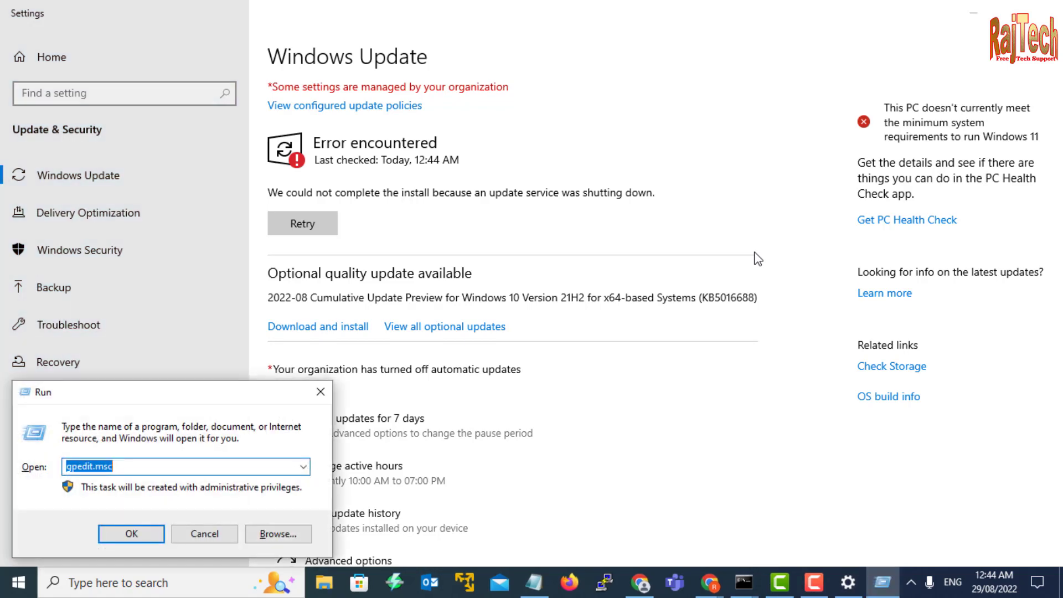
{"action": "key", "text": "Return"}
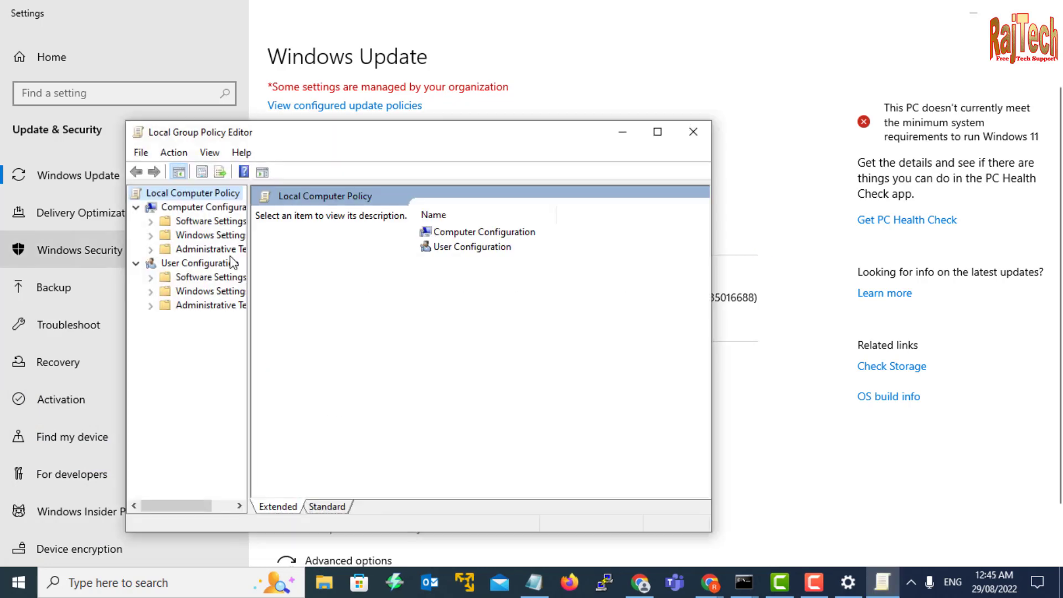
Maximize the policy editor and open Computer Configuration > Administrative Templates > Windows Components > Windows Update
{"action": "left_click_drag", "start_coordinate": [250, 327], "coordinate": [305, 335]}
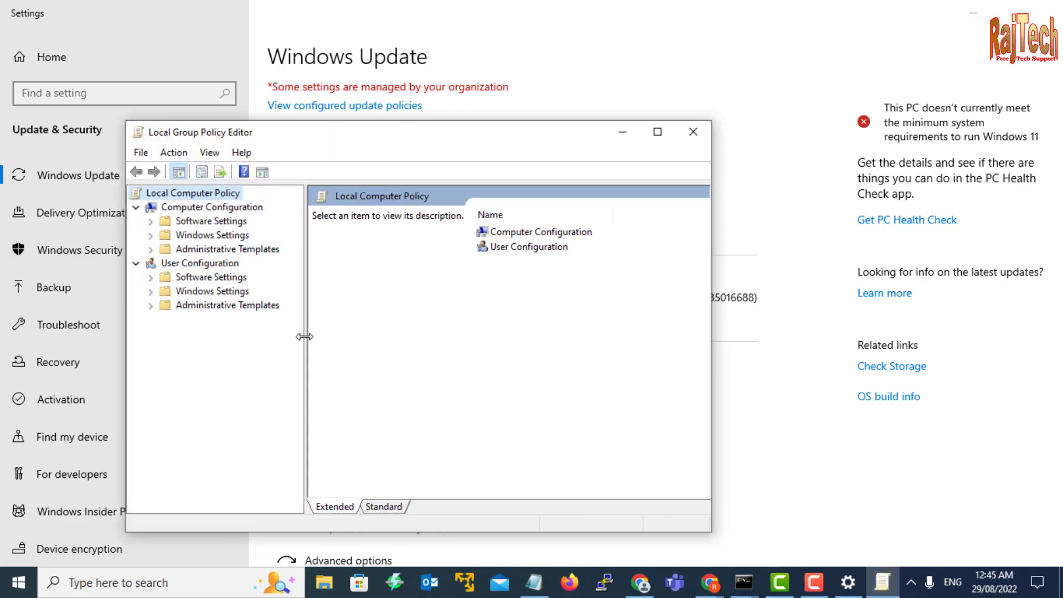
{"action": "left_click", "coordinate": [150, 250]}
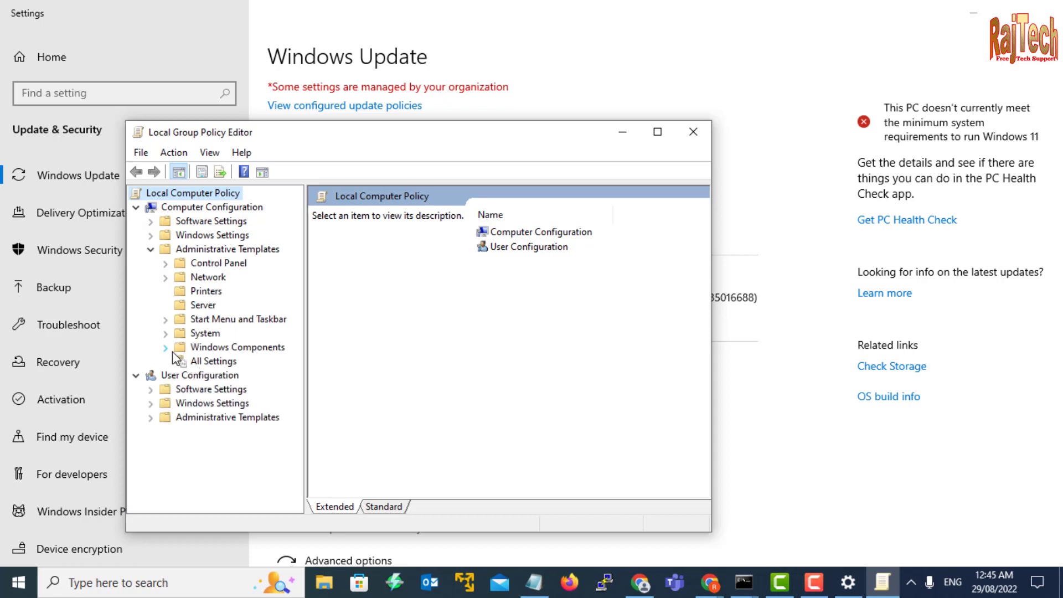
{"action": "left_click", "coordinate": [165, 347]}
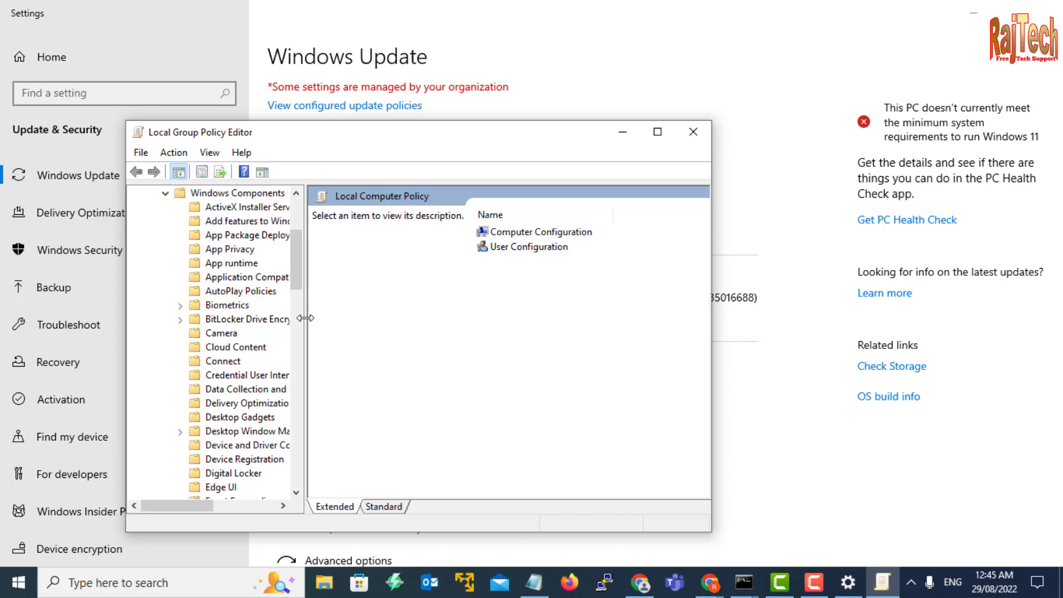
{"action": "left_click_drag", "start_coordinate": [305, 317], "coordinate": [354, 318]}
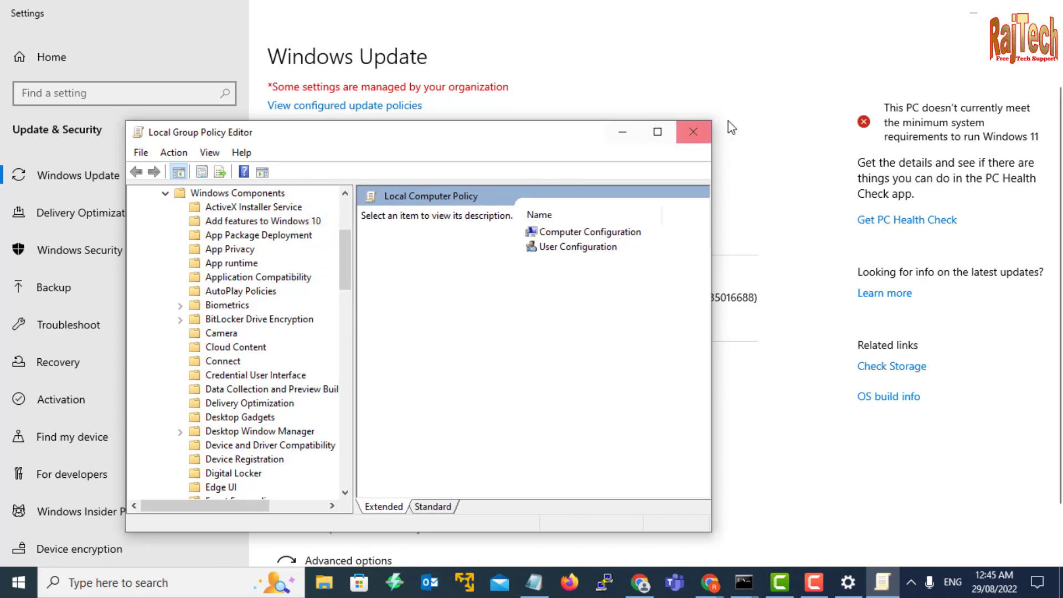
{"action": "left_click", "coordinate": [651, 139]}
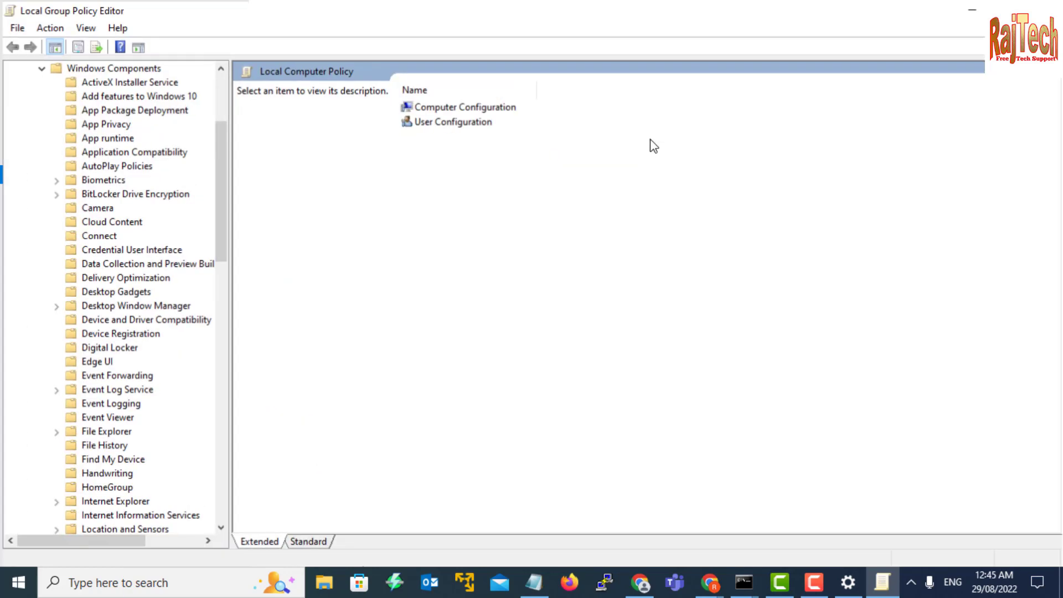
{"action": "left_click_drag", "start_coordinate": [222, 220], "coordinate": [178, 489]}
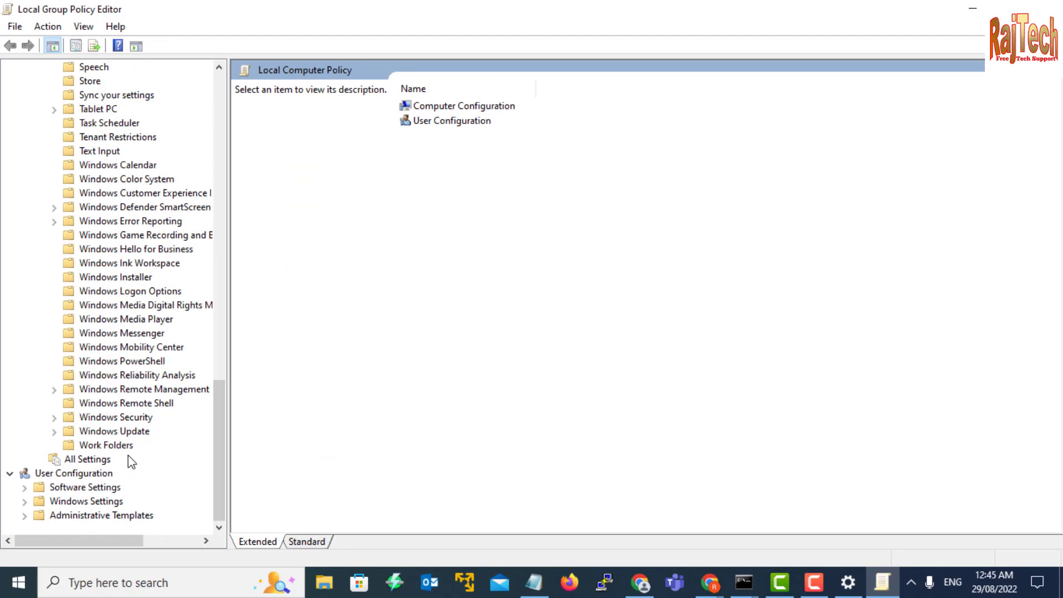
{"action": "left_click", "coordinate": [122, 432]}
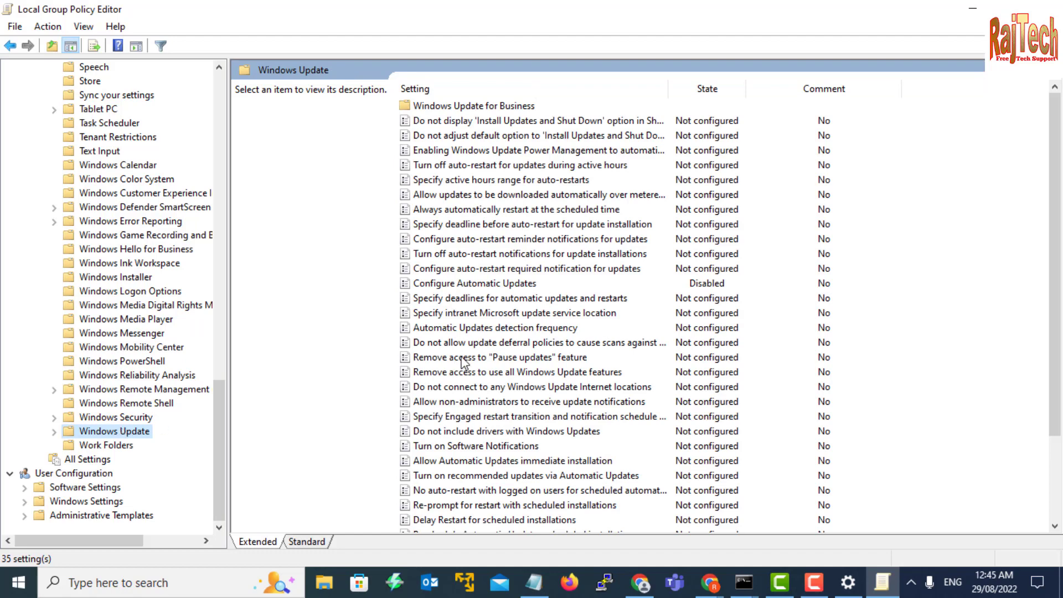
Set the Configure Automatic Updates policy to Not Configured, apply the change, and close the policy editor
{"action": "left_click", "coordinate": [473, 285]}
{"action": "double_click", "coordinate": [473, 284]}
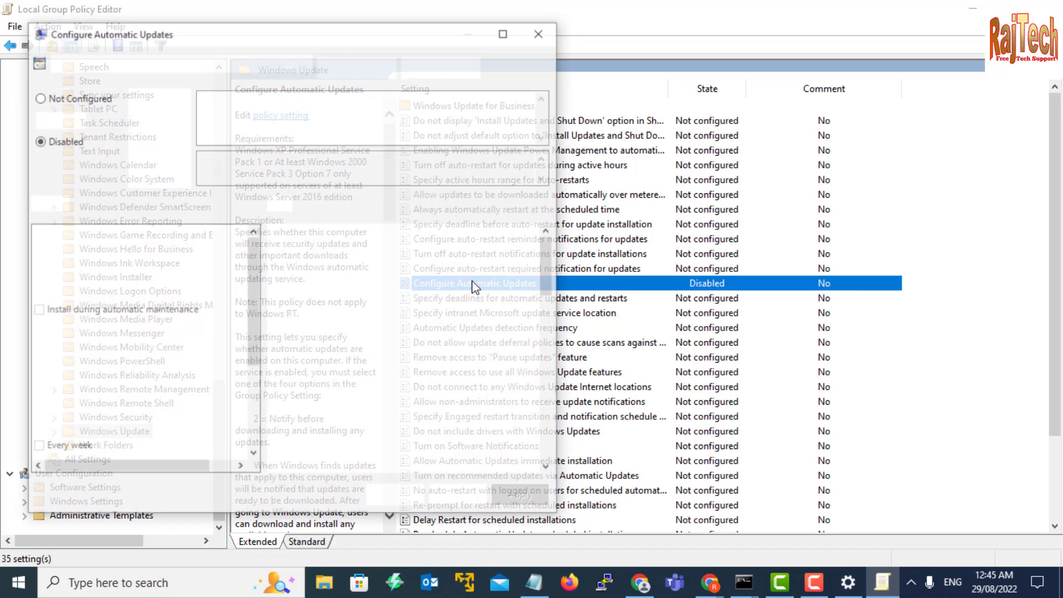
{"action": "left_click", "coordinate": [40, 98]}
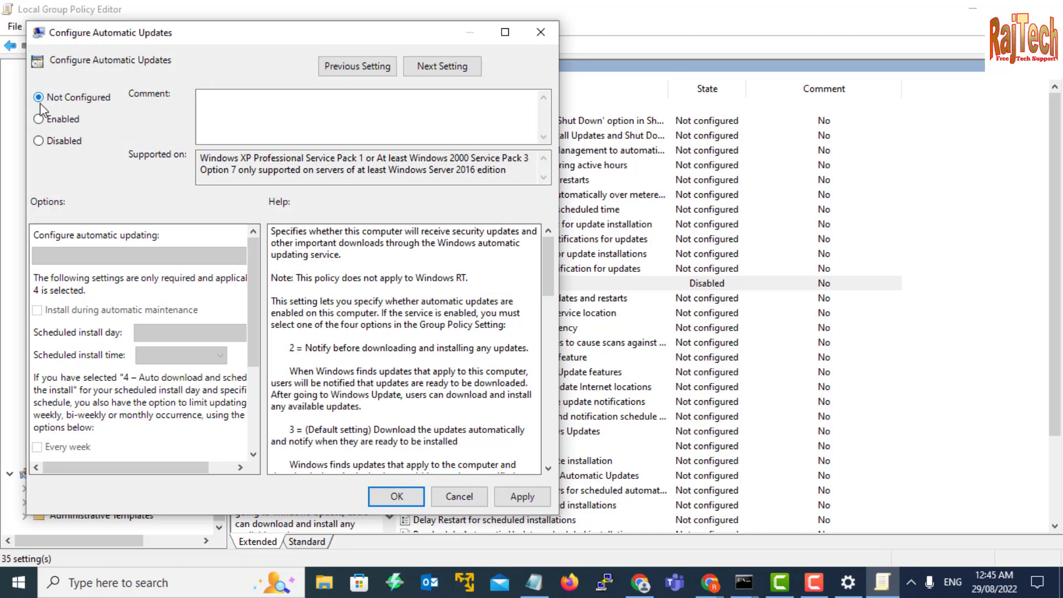
{"action": "left_click", "coordinate": [521, 496]}
{"action": "left_click", "coordinate": [396, 496]}
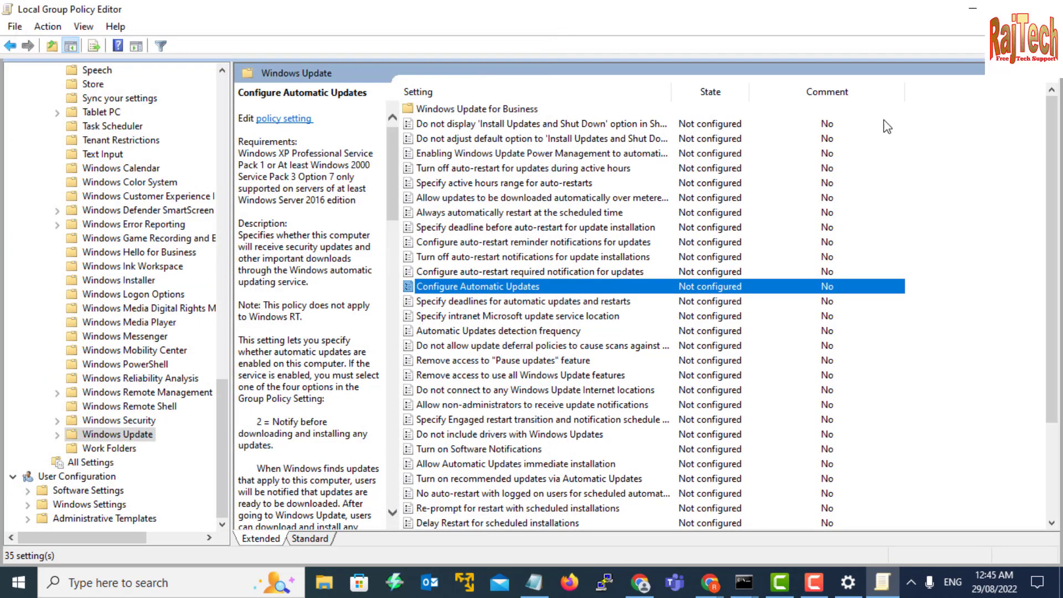
{"action": "left_click", "coordinate": [1050, 7]}
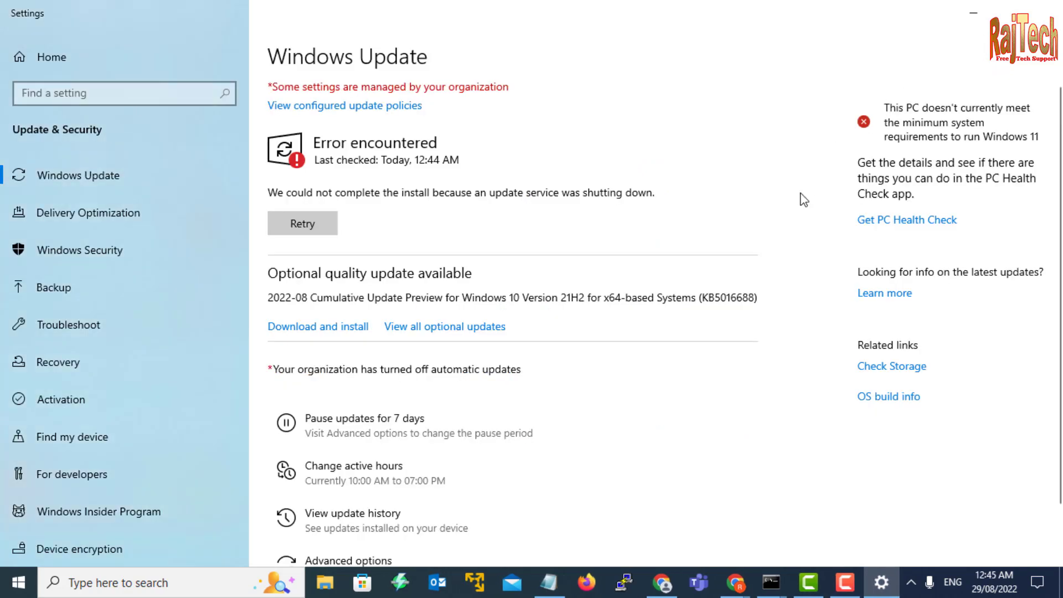
Open a Command Prompt by running cmd and force a Group Policy refresh with gpupdate /force
{"action": "key", "text": "super+r"}
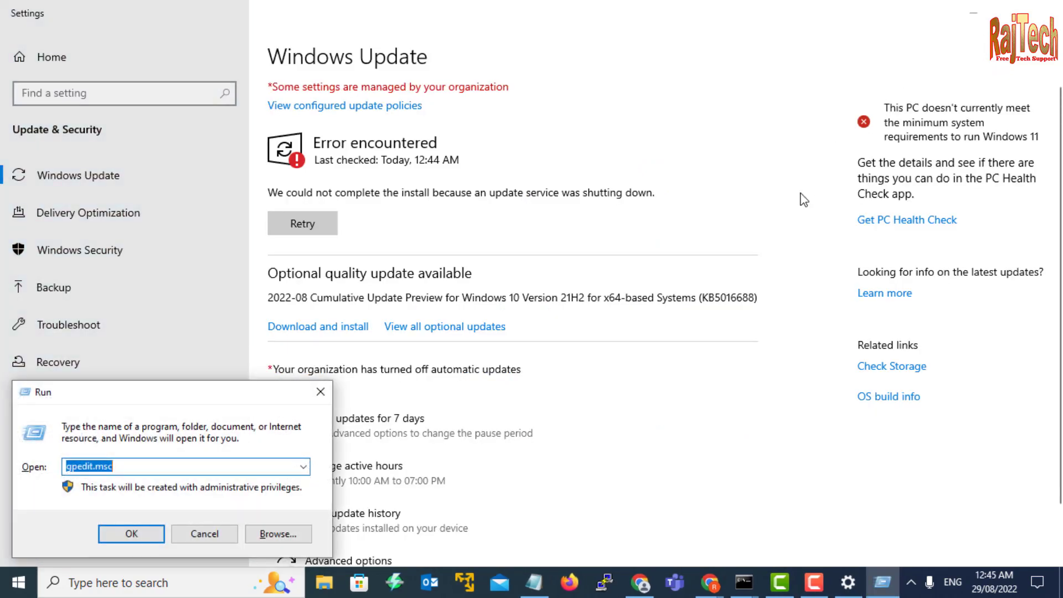
{"action": "type", "text": "cmd"}
{"action": "key", "text": "Return"}
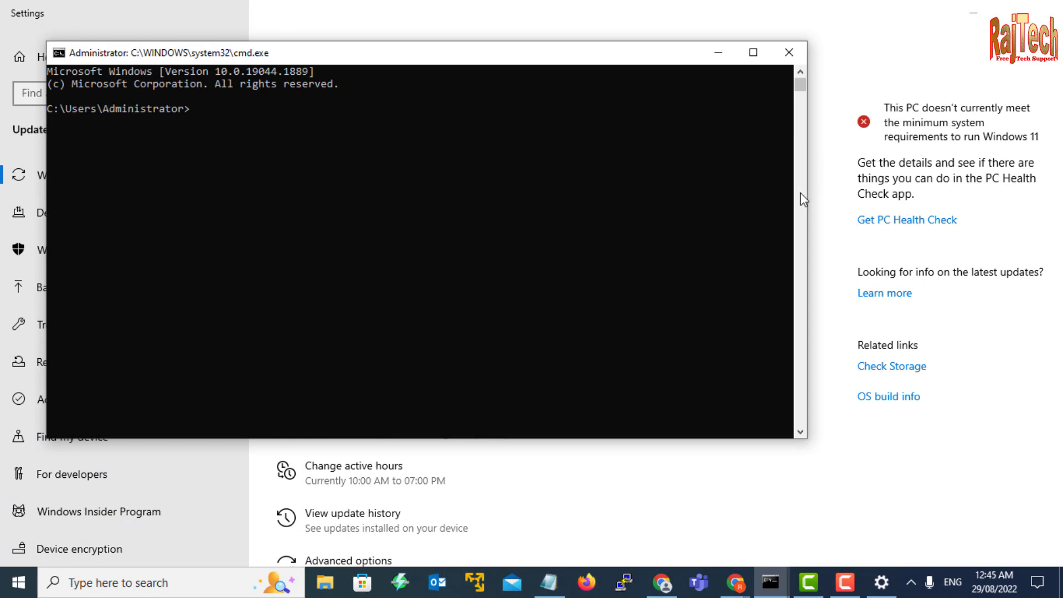
{"action": "type", "text": "gpupdate /force"}
{"action": "key", "text": "Return"}
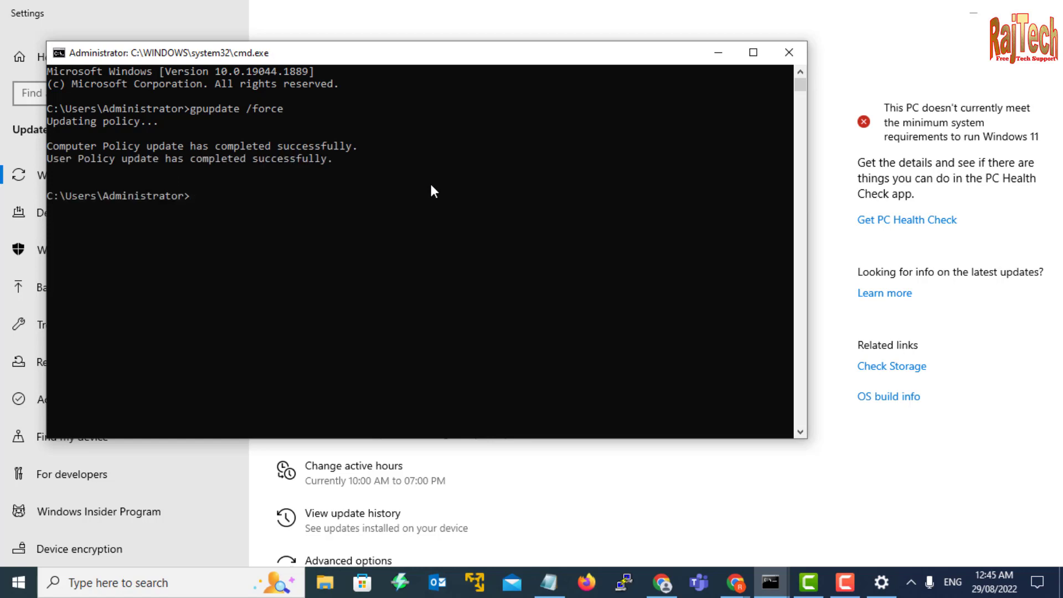
Close the Command Prompt and retry the update on the Windows Update page in Settings
{"action": "left_click", "coordinate": [788, 53]}
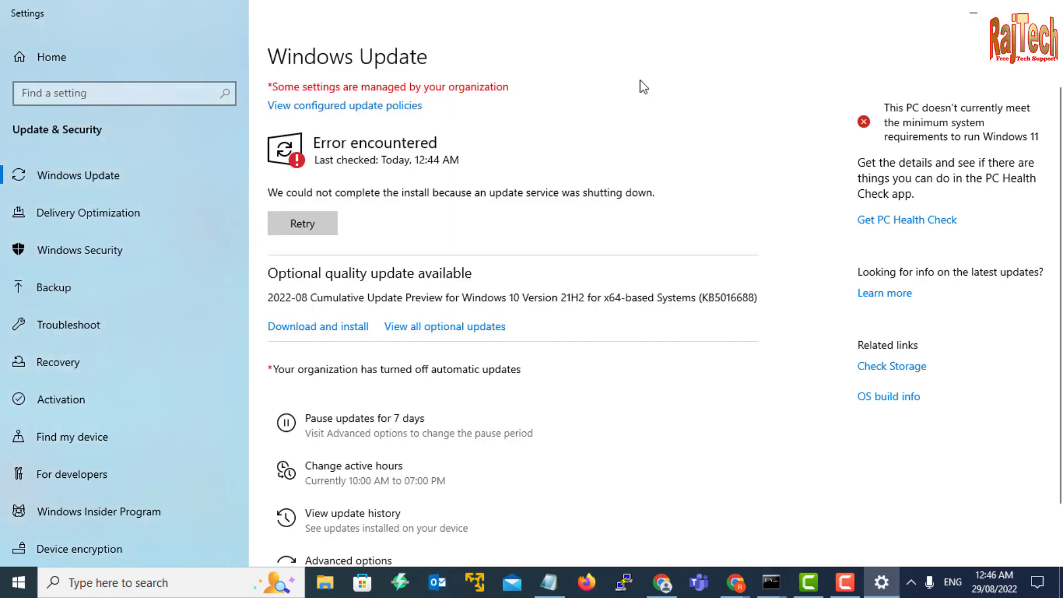
{"action": "left_click", "coordinate": [324, 223]}
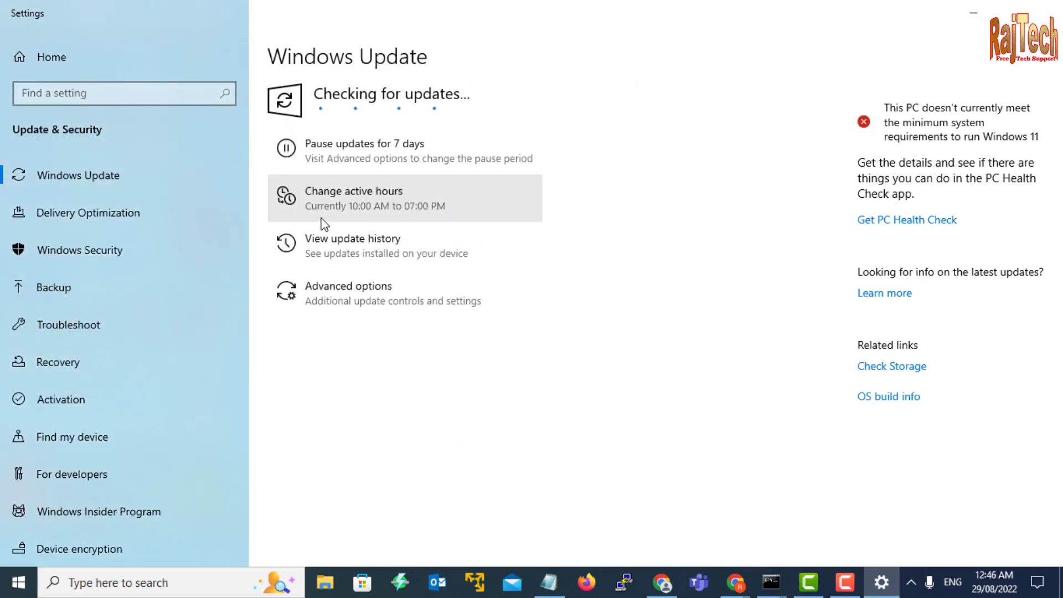